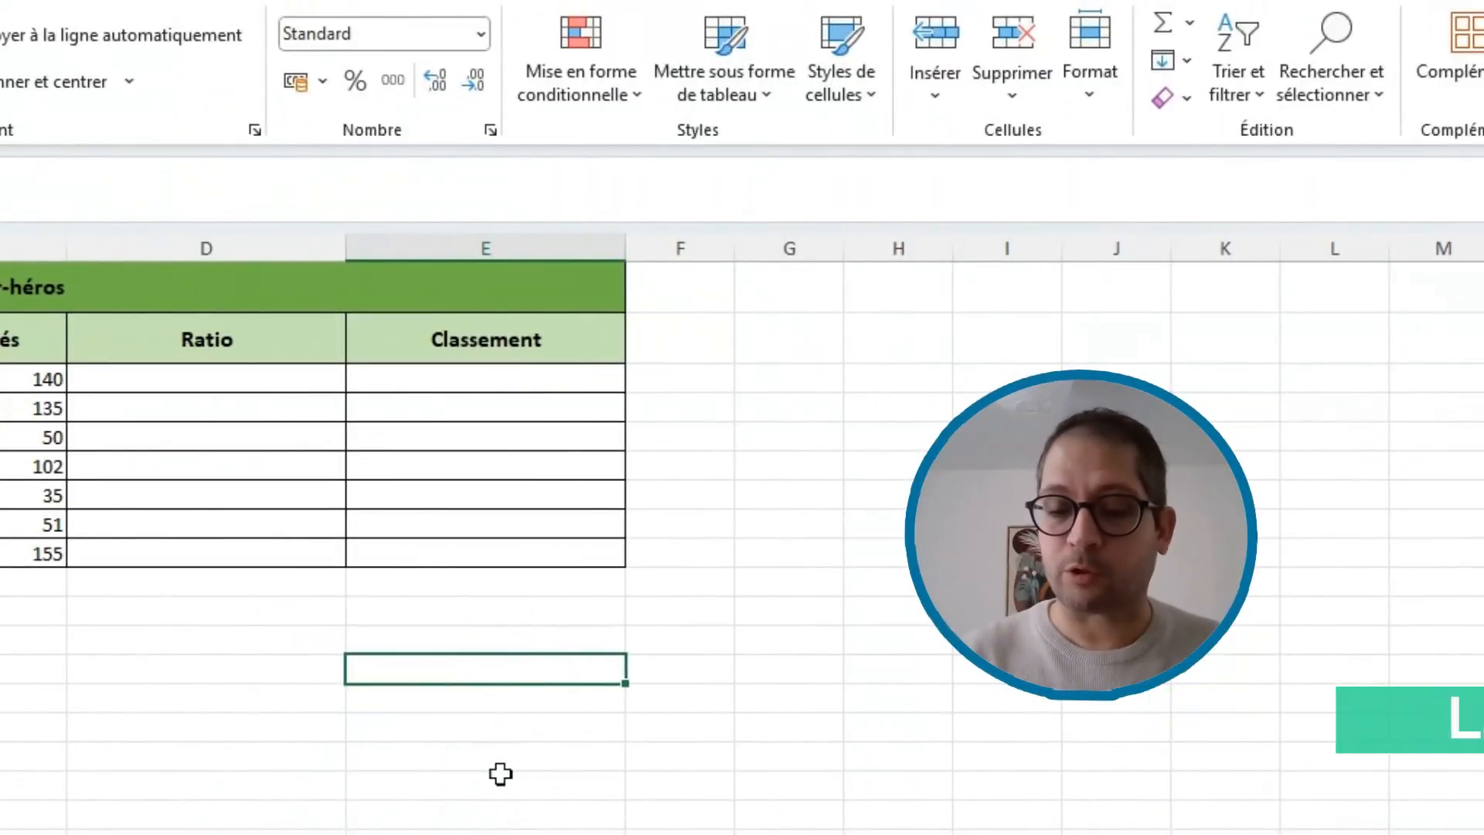
Step: Enter 20 in cell E13 below the Classement column and apply the percentage number format to it
{"action": "type", "text": "20"}
{"action": "left_click", "coordinate": [558, 788]}
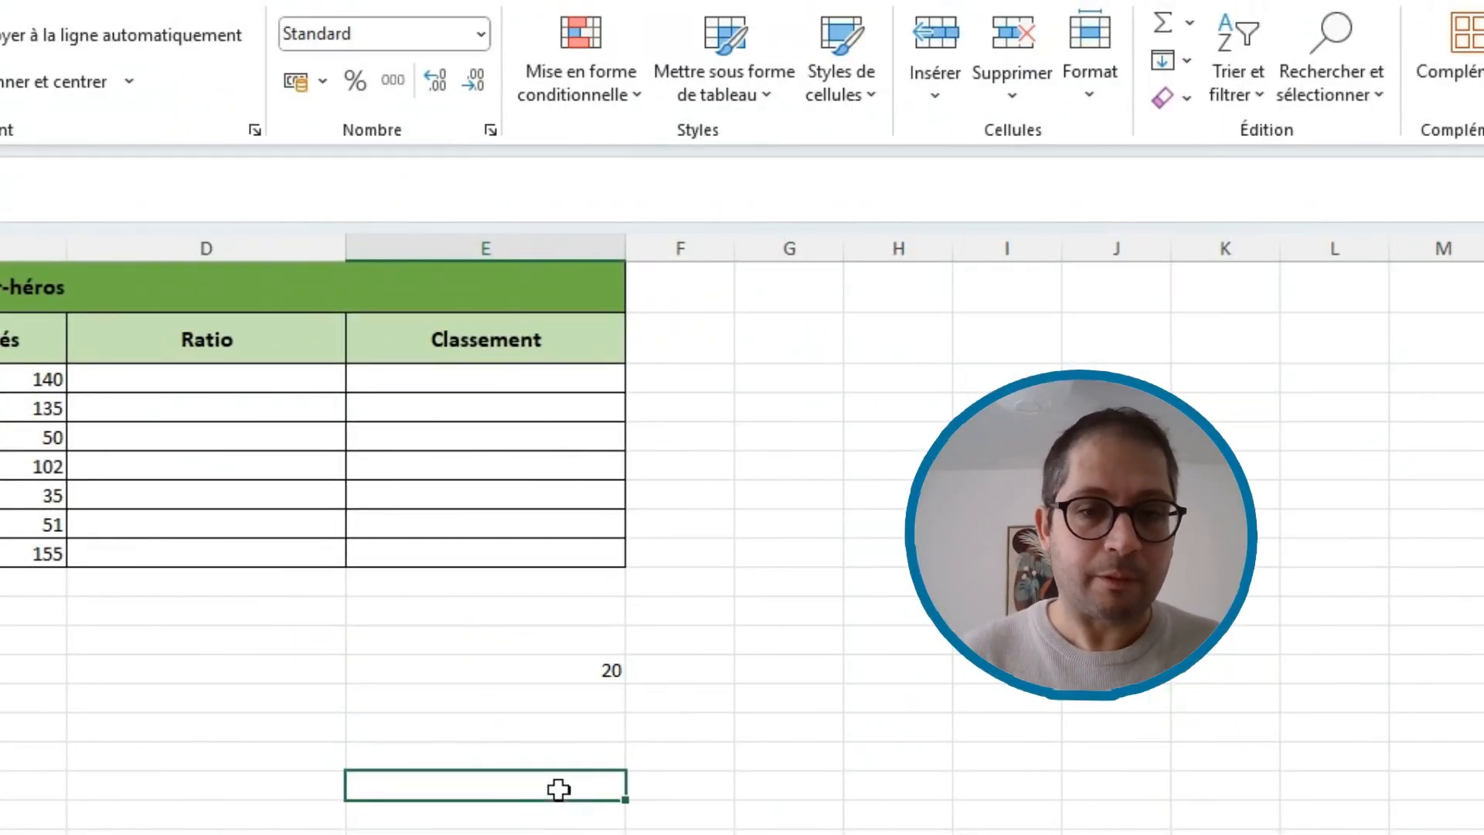
{"action": "left_click", "coordinate": [477, 671]}
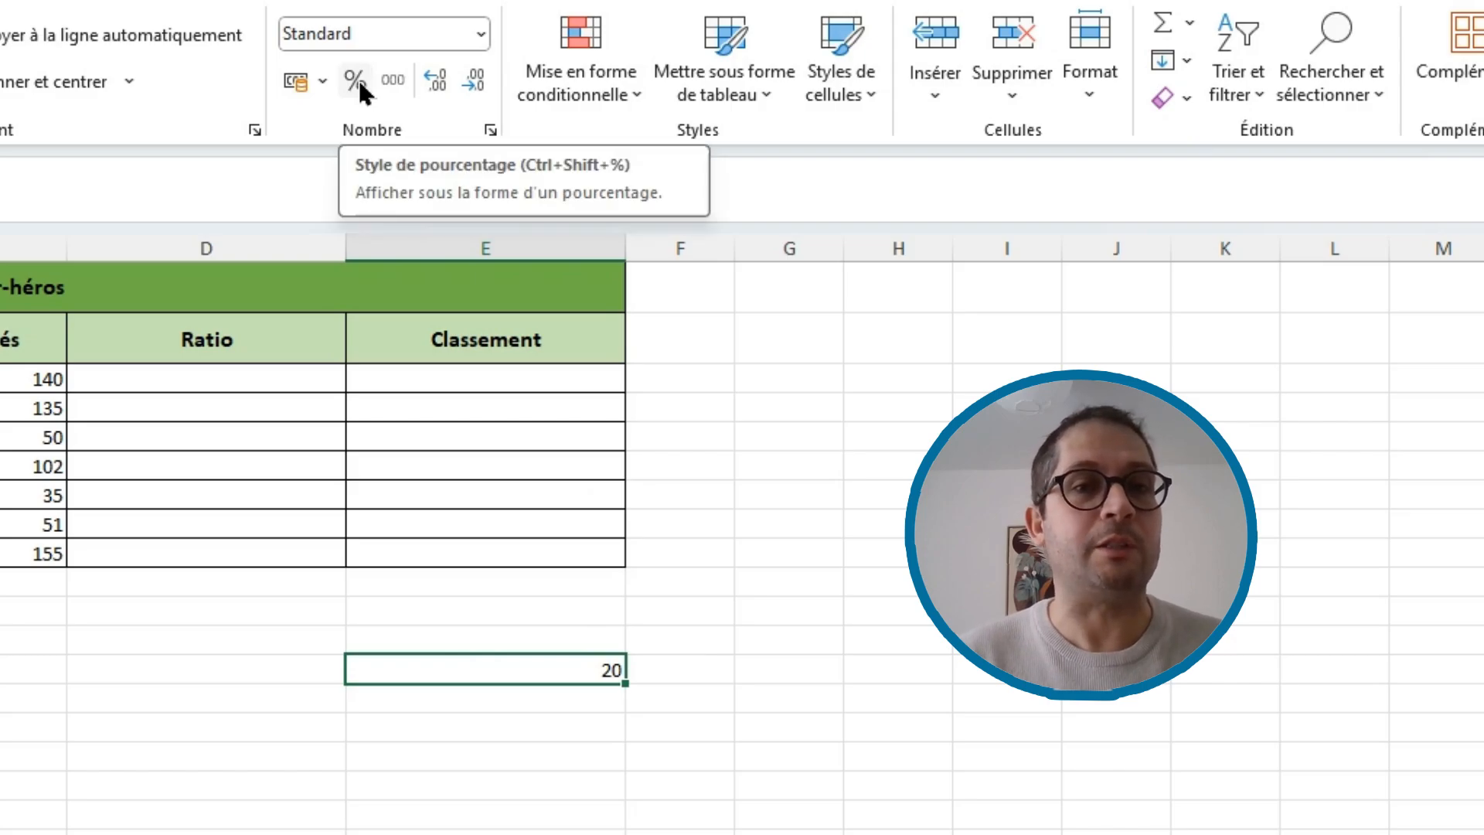
{"action": "left_click", "coordinate": [481, 33]}
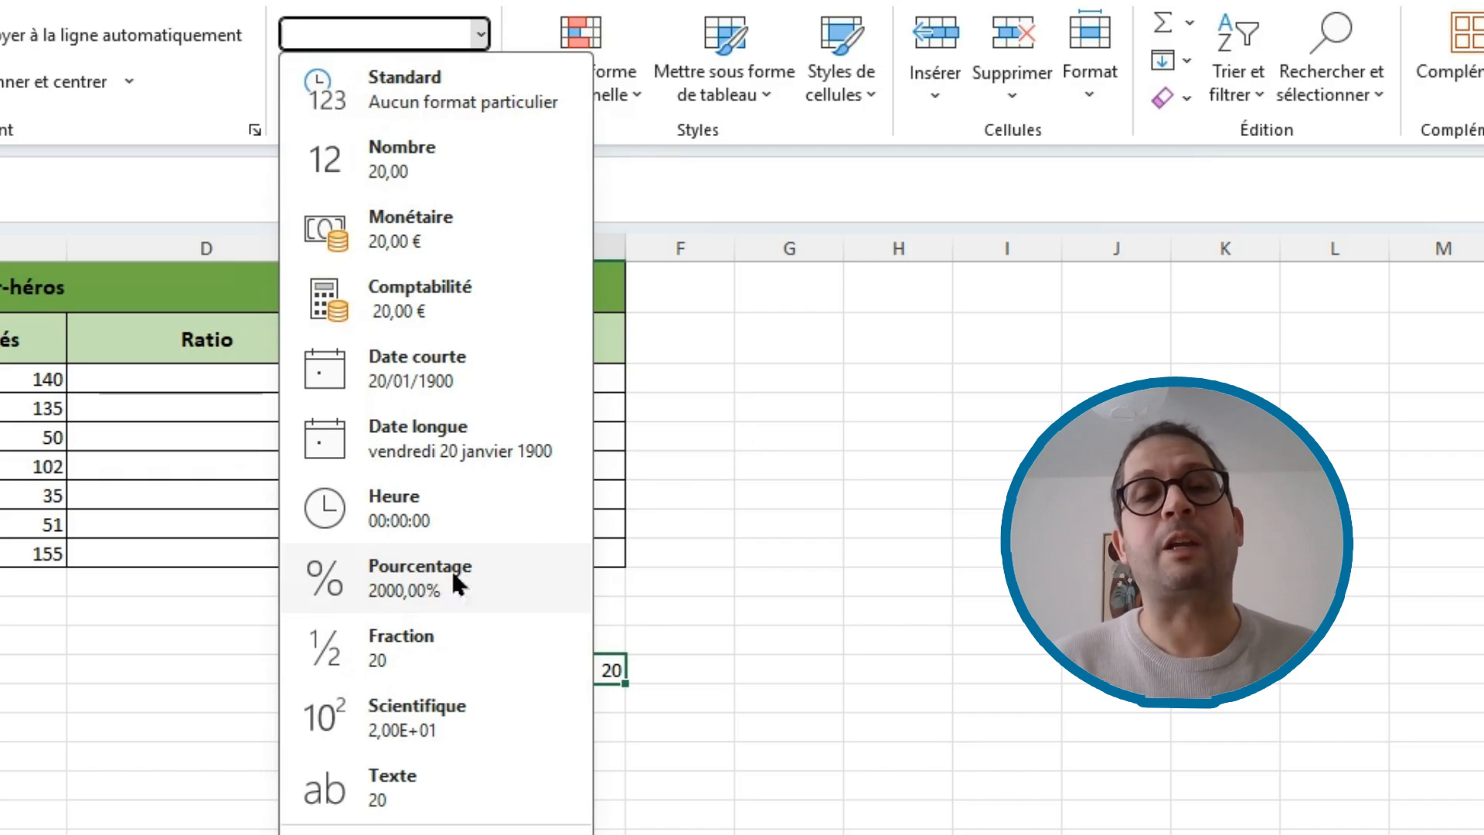
{"action": "left_click", "coordinate": [811, 469]}
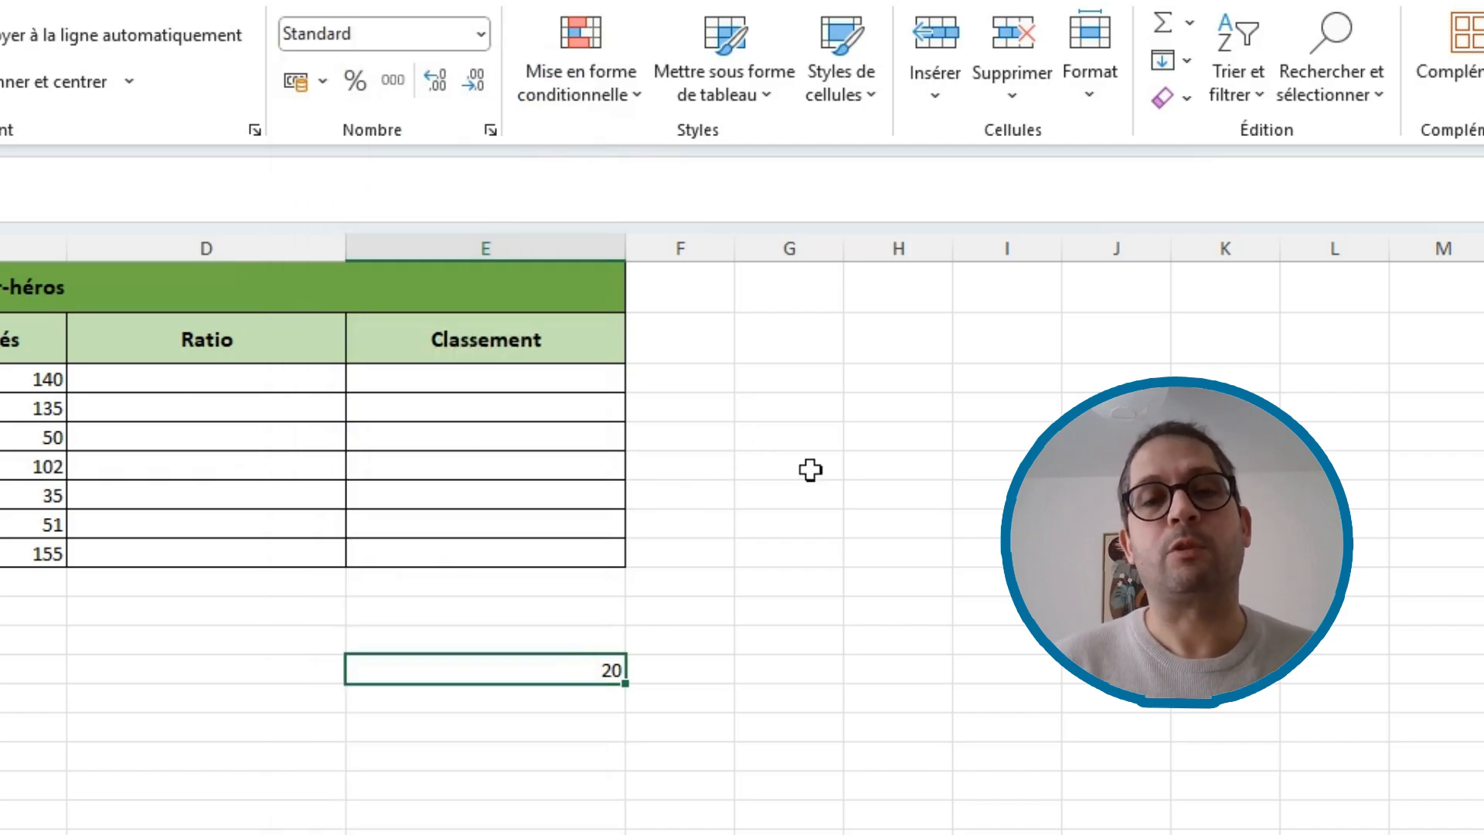
{"action": "left_click", "coordinate": [356, 78]}
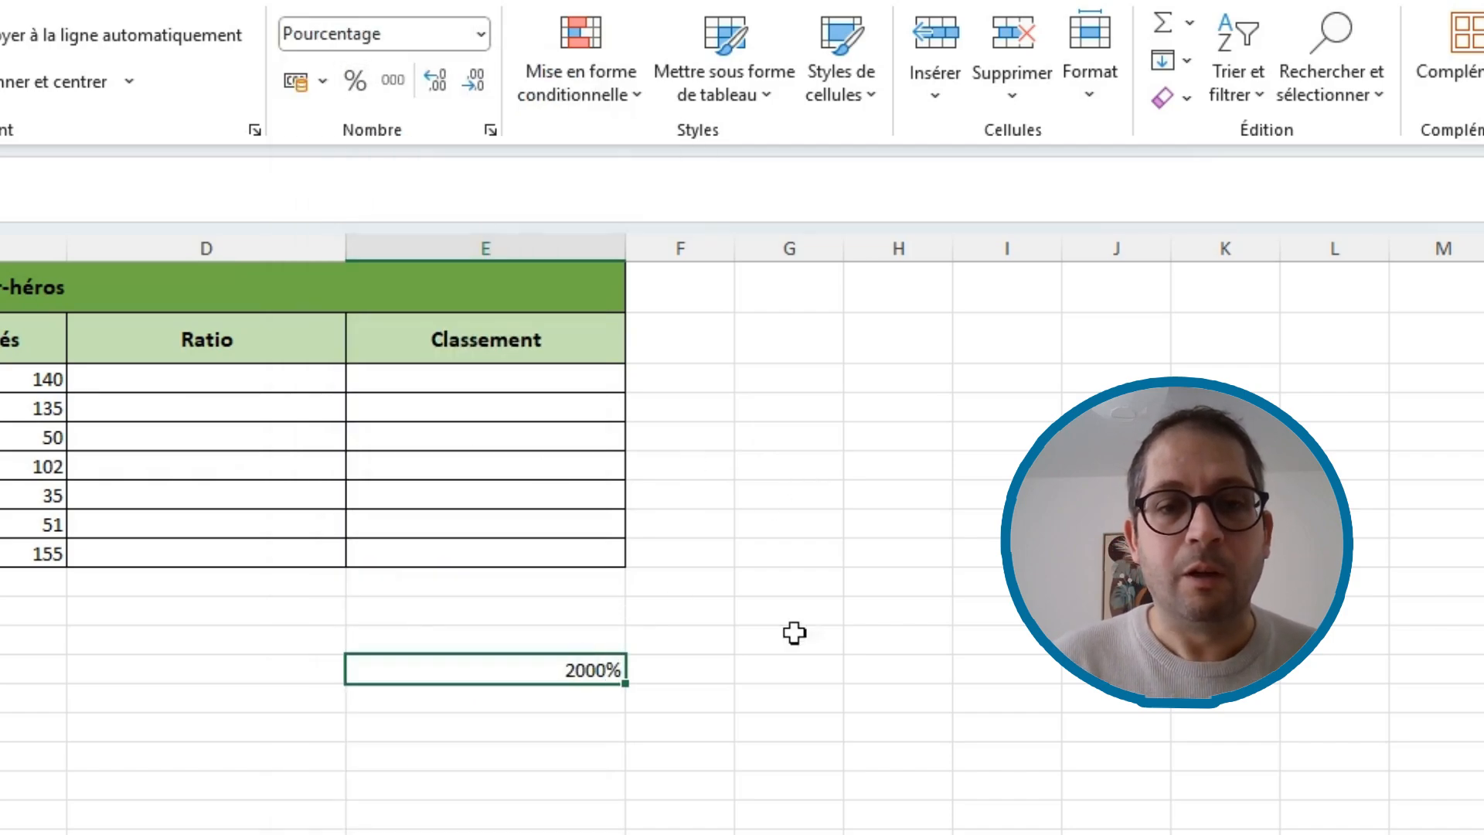
{"action": "left_click", "coordinate": [803, 643]}
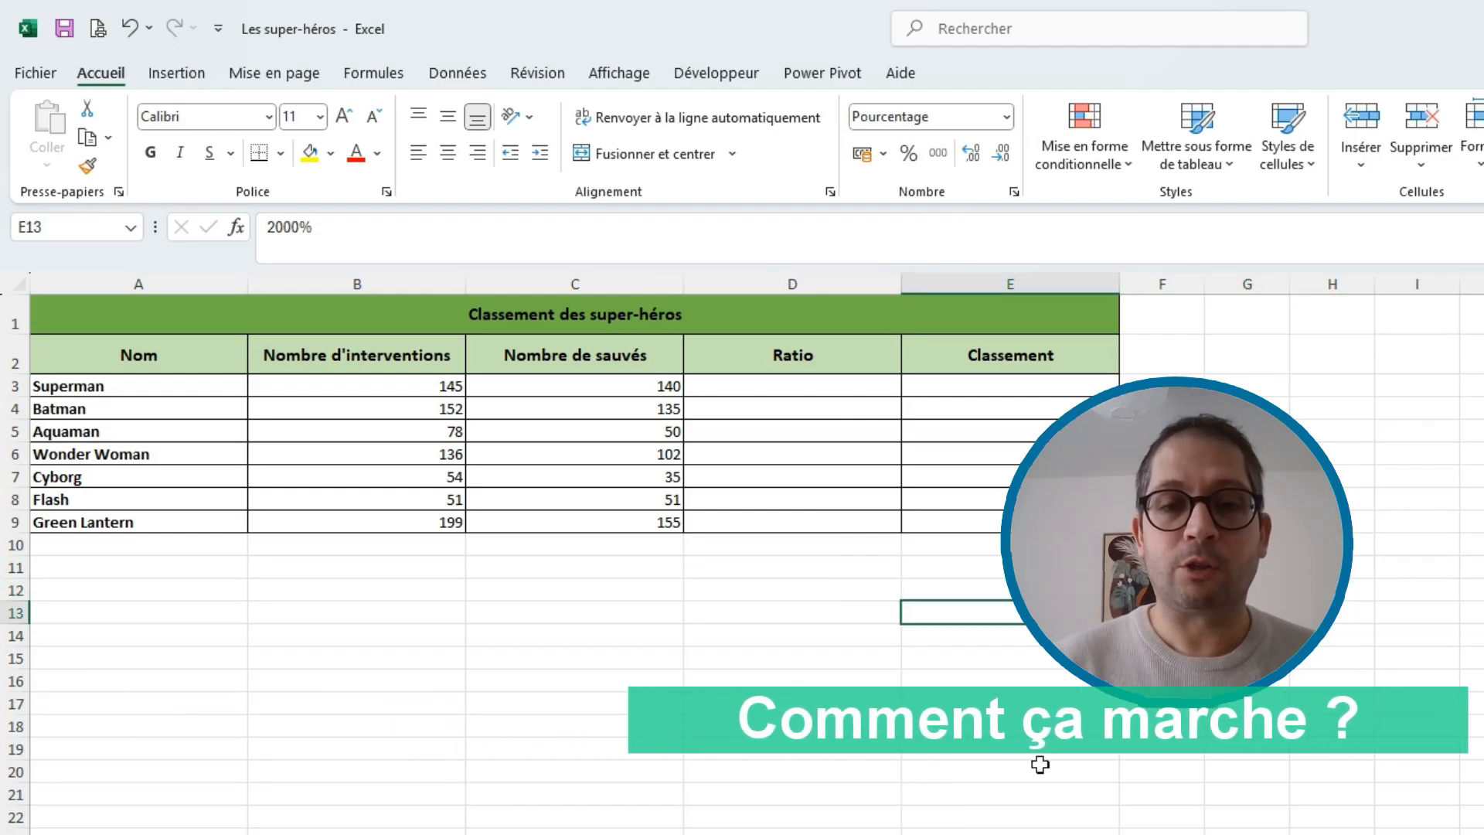
Step: Clear the value from cell E13 and discard the new entry of 20%
{"action": "key", "text": "Delete"}
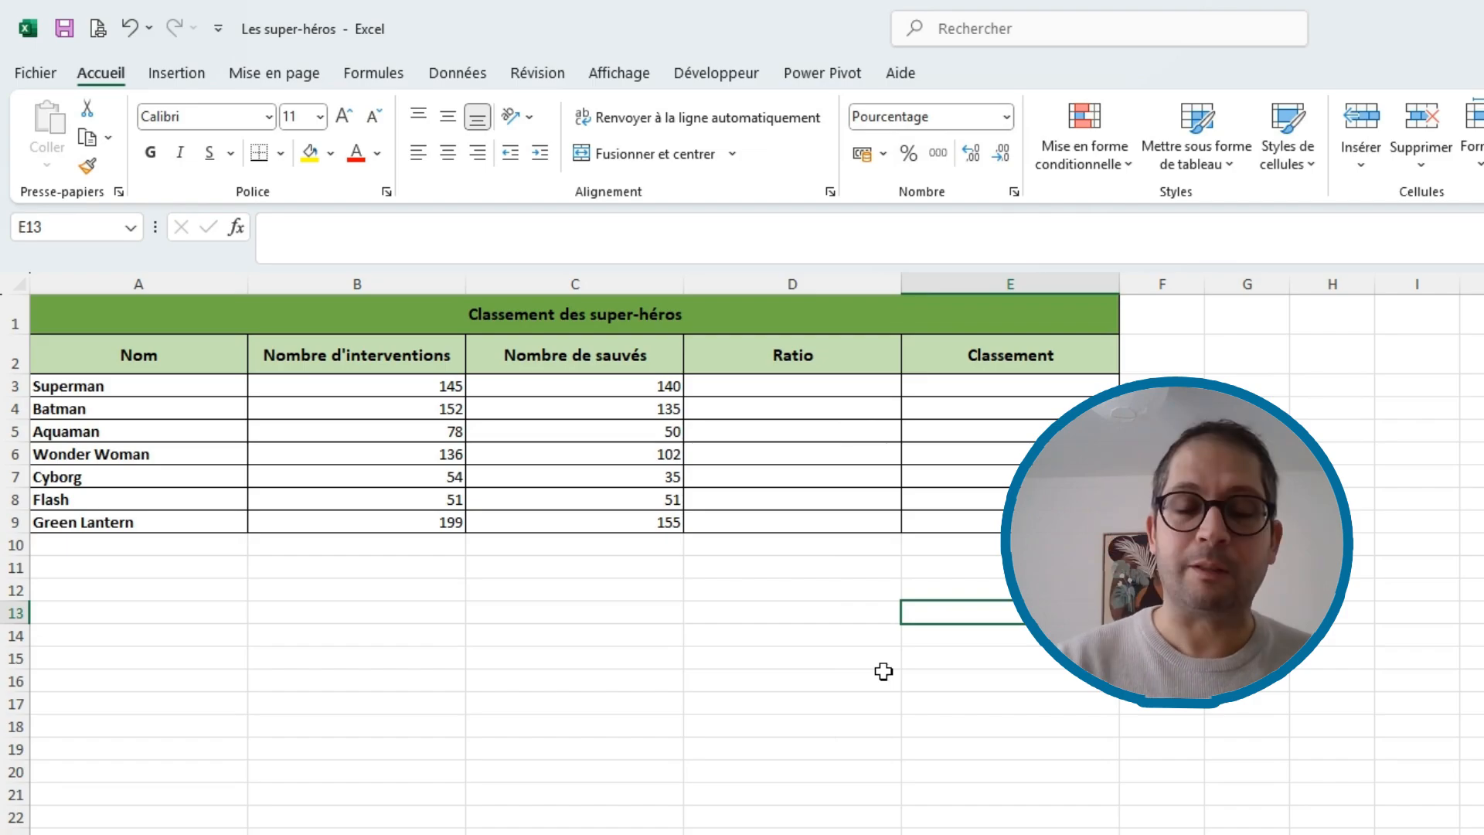
{"action": "type", "text": "20"}
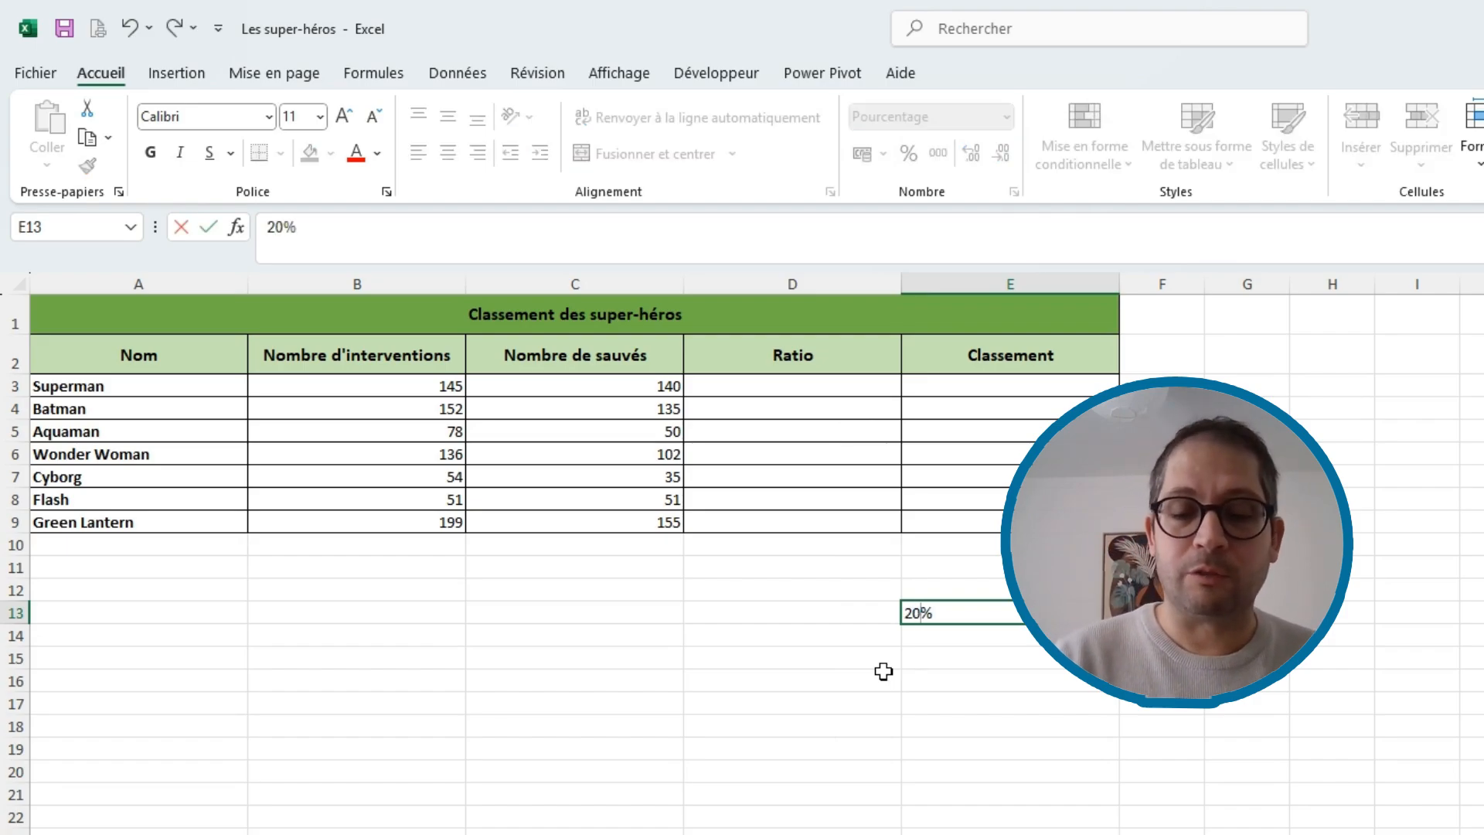
{"action": "key", "text": "Escape"}
Step: Enter 20 in cell D13 and apply the percentage number format to it
{"action": "left_click", "coordinate": [851, 616]}
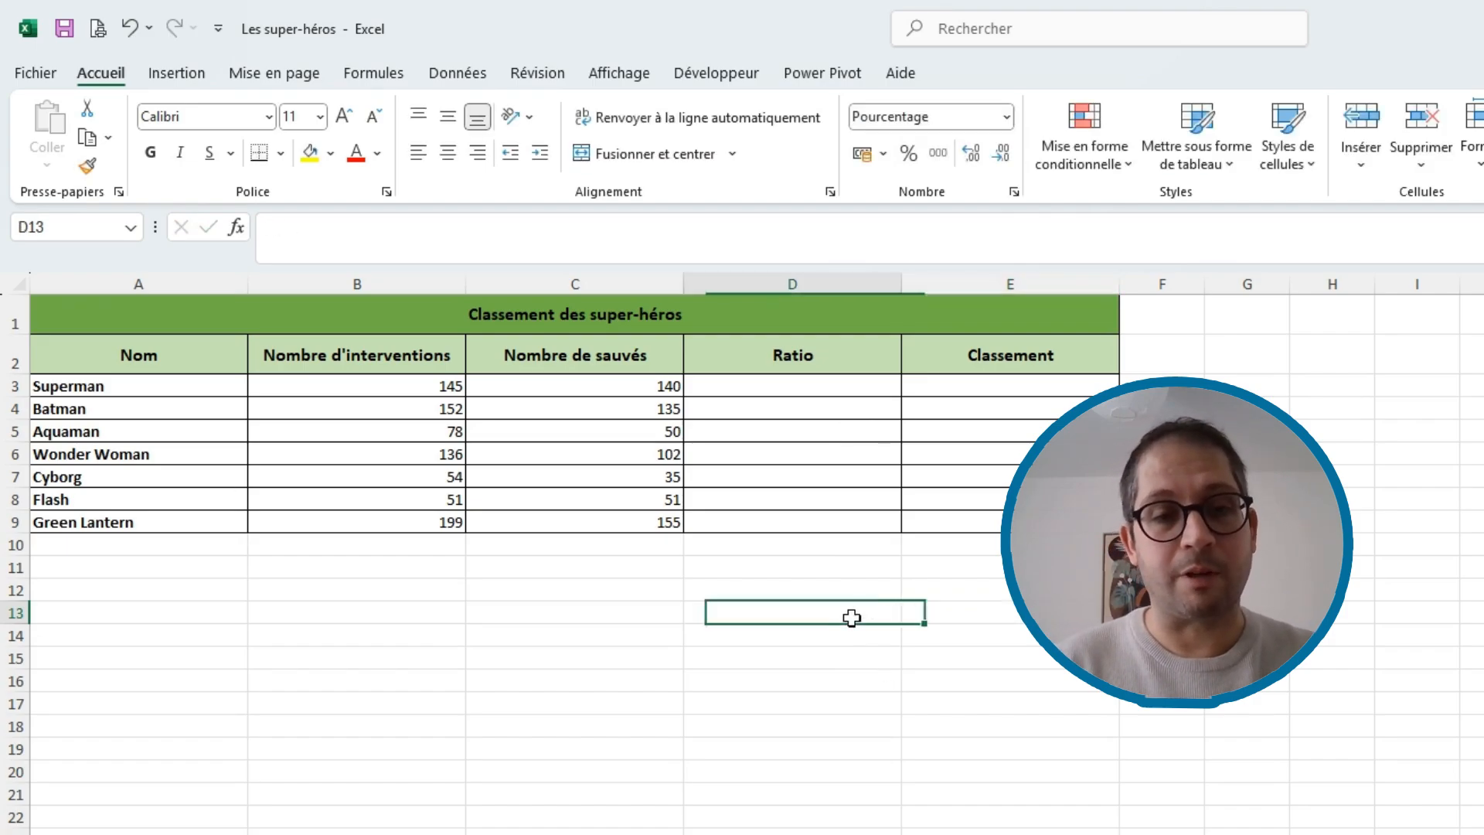
{"action": "type", "text": "20"}
{"action": "key", "text": "Return"}
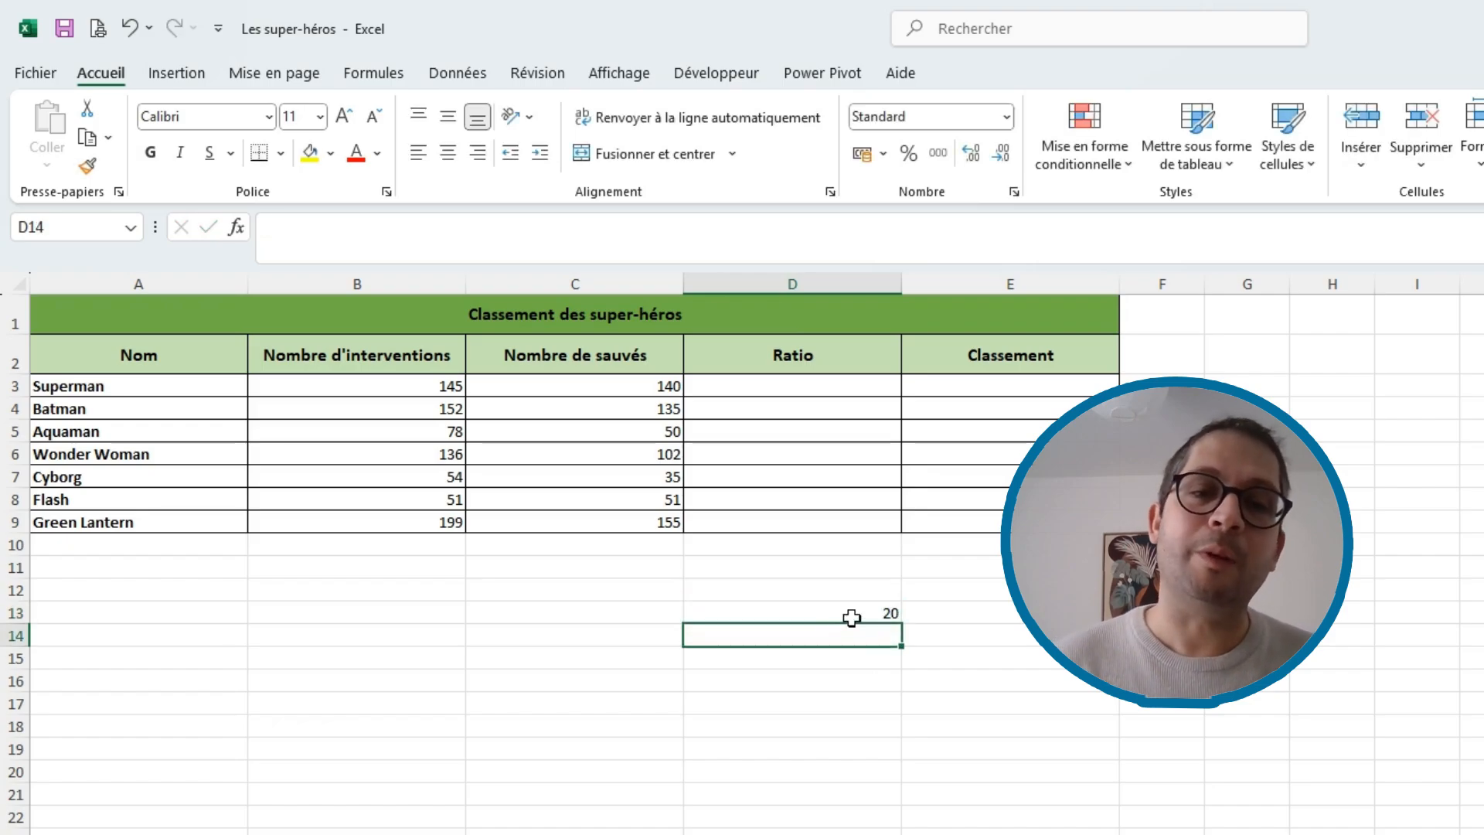
{"action": "left_click", "coordinate": [851, 616]}
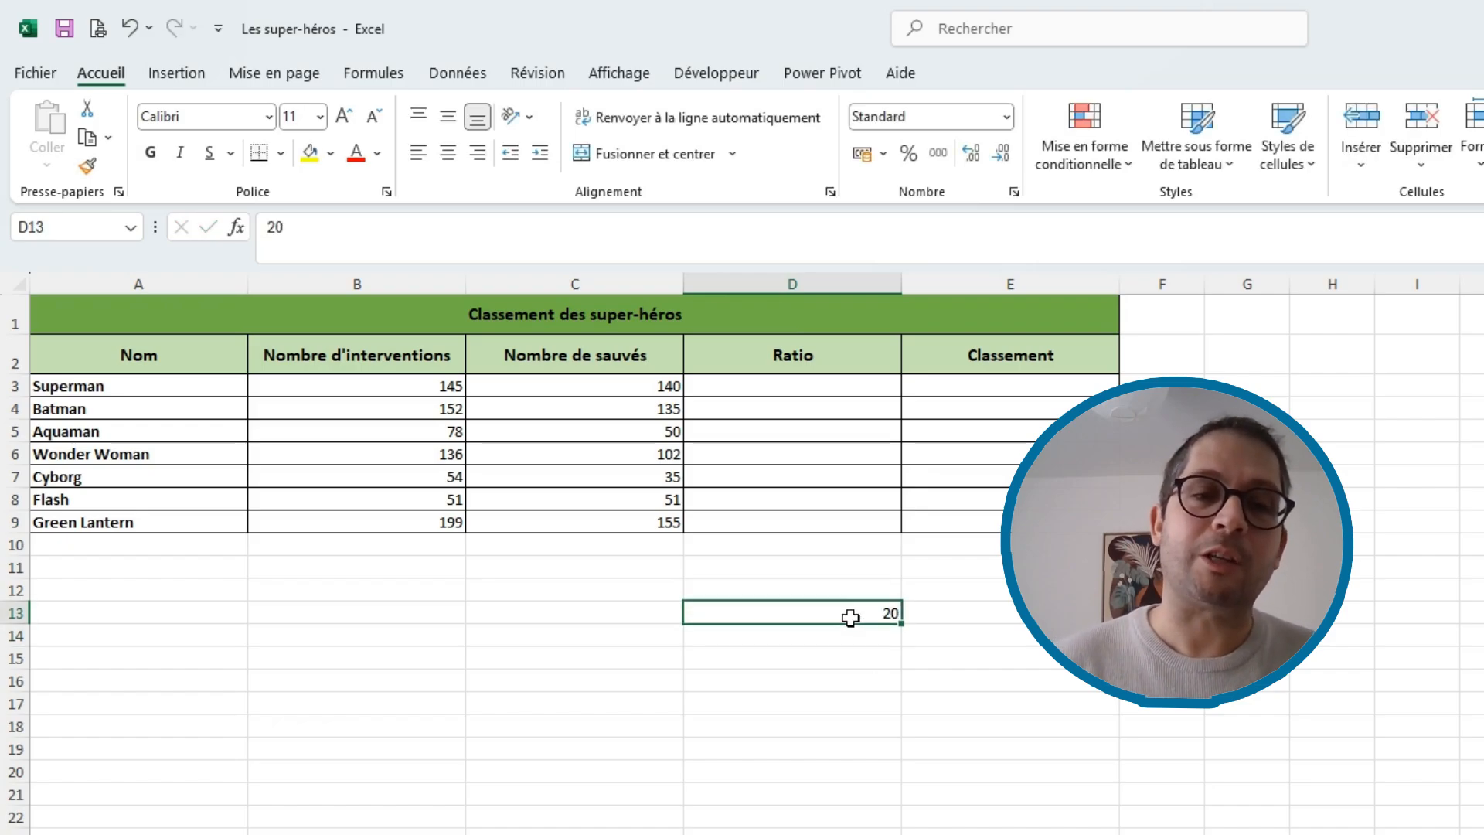
{"action": "left_click", "coordinate": [908, 150]}
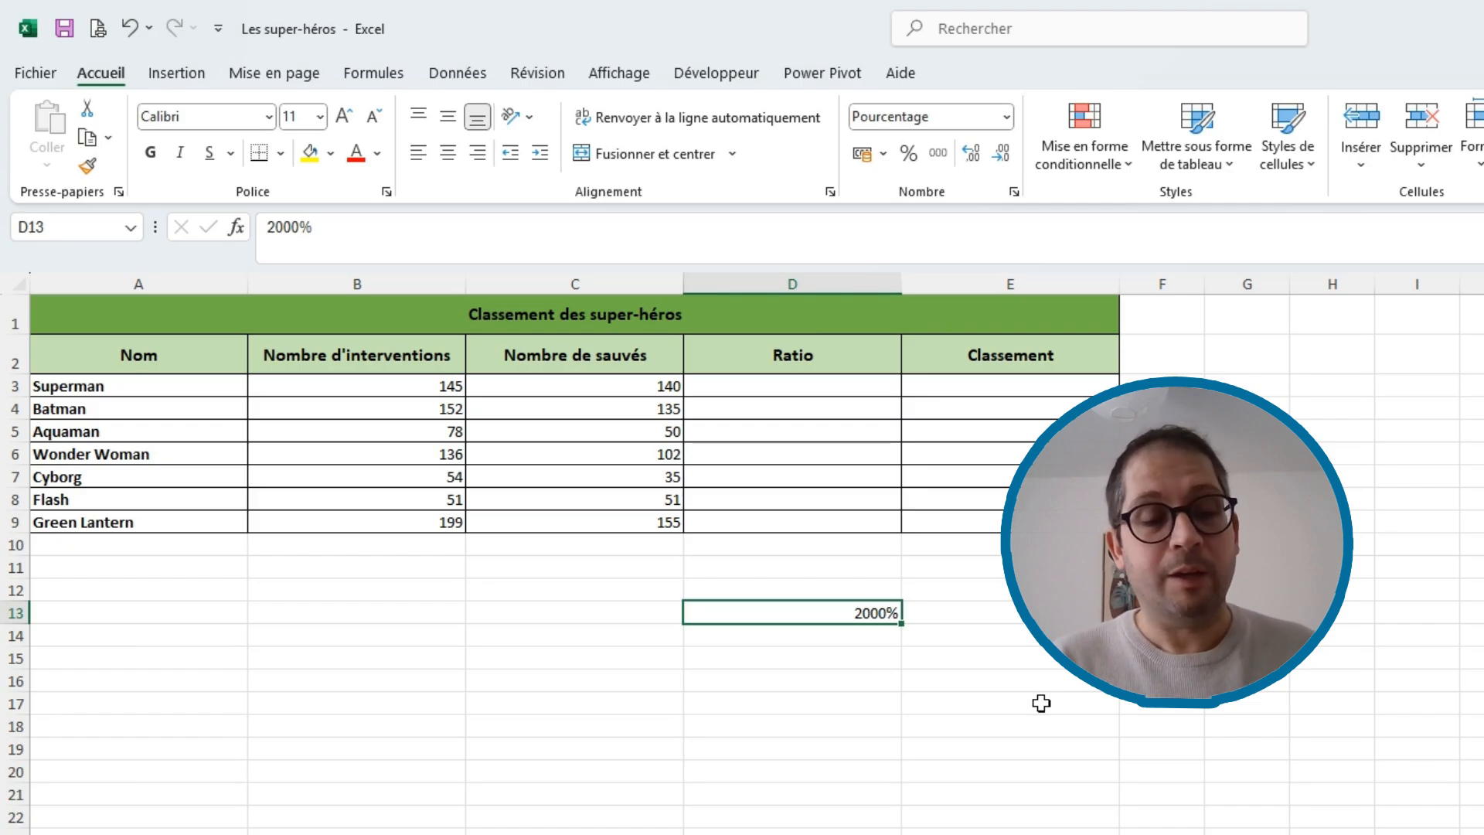
Step: Undo the percentage format on cell D13 and delete its value
{"action": "key", "text": "ctrl+z"}
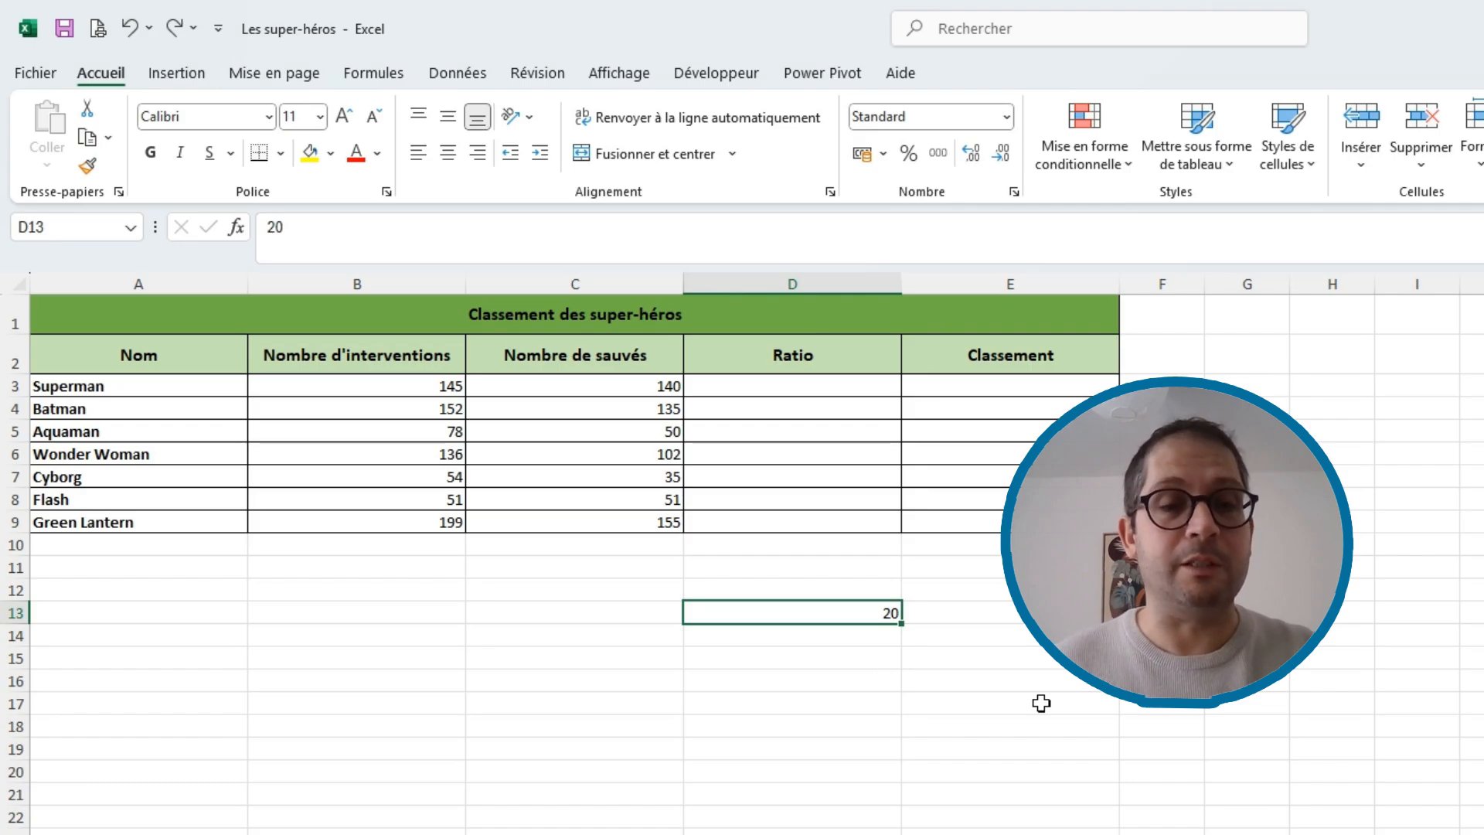
{"action": "left_click", "coordinate": [1041, 702]}
{"action": "left_click", "coordinate": [892, 614]}
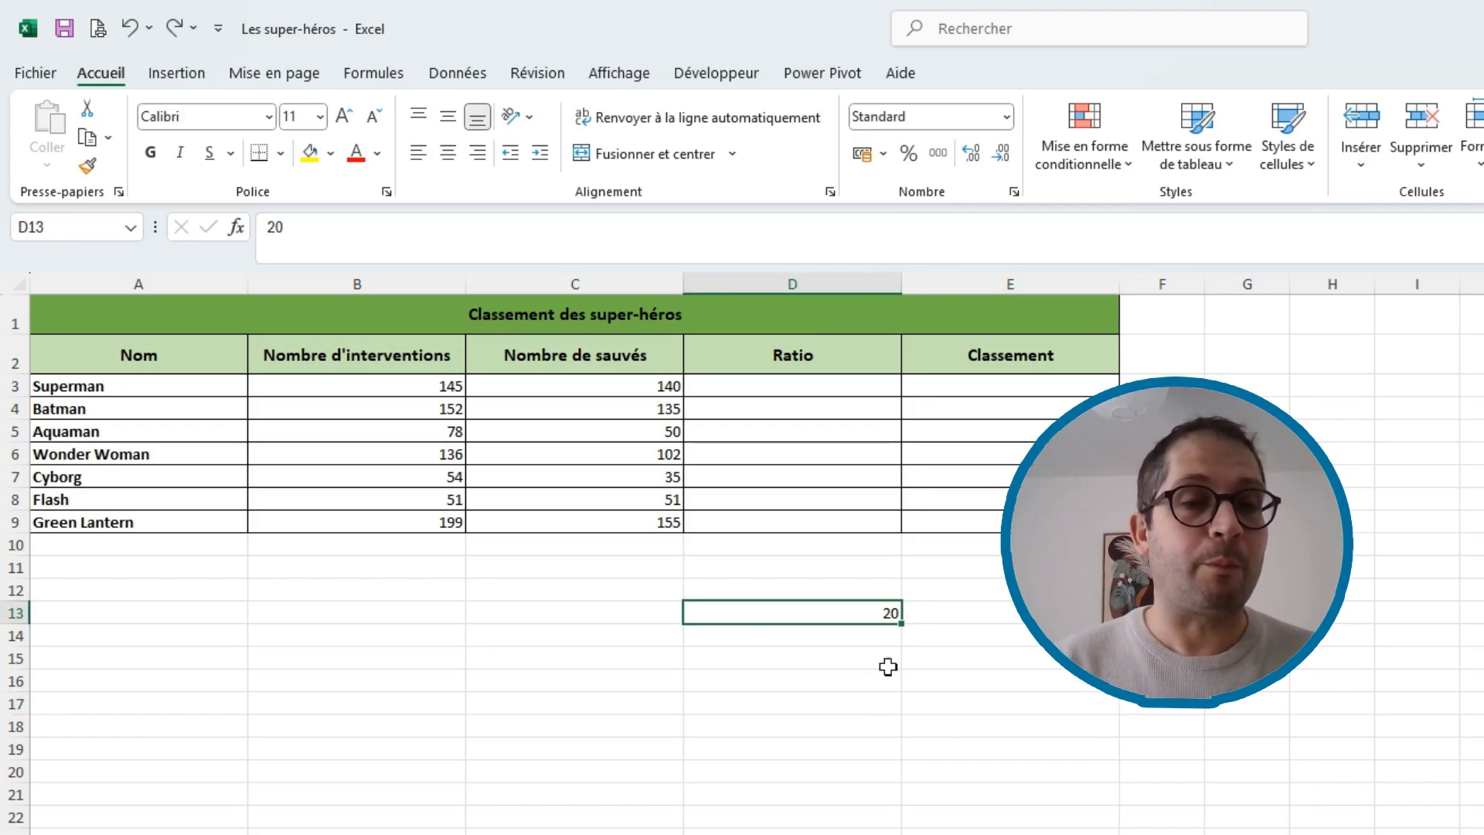
{"action": "key", "text": "Delete"}
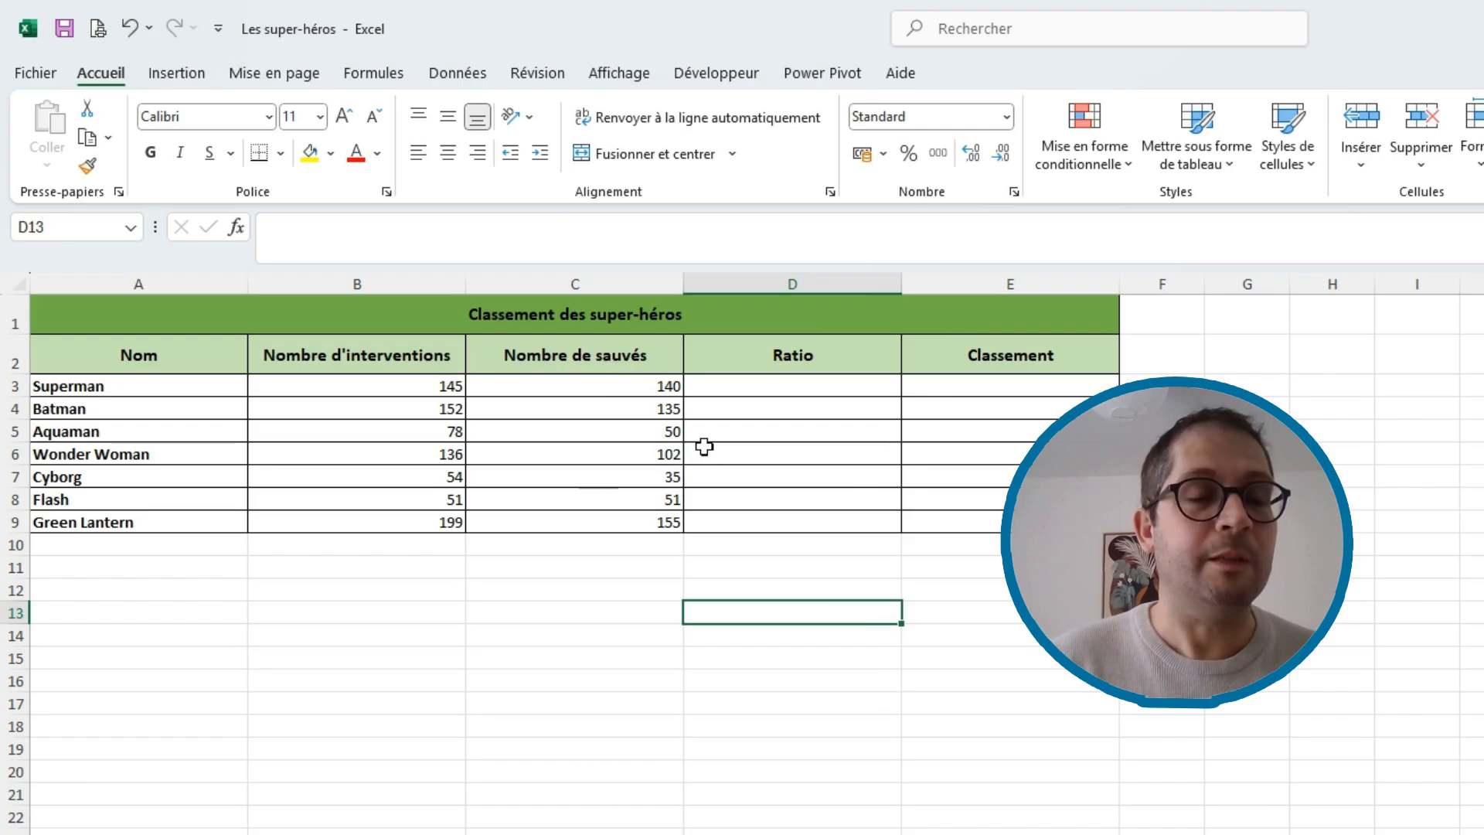
{"action": "left_click", "coordinate": [402, 384]}
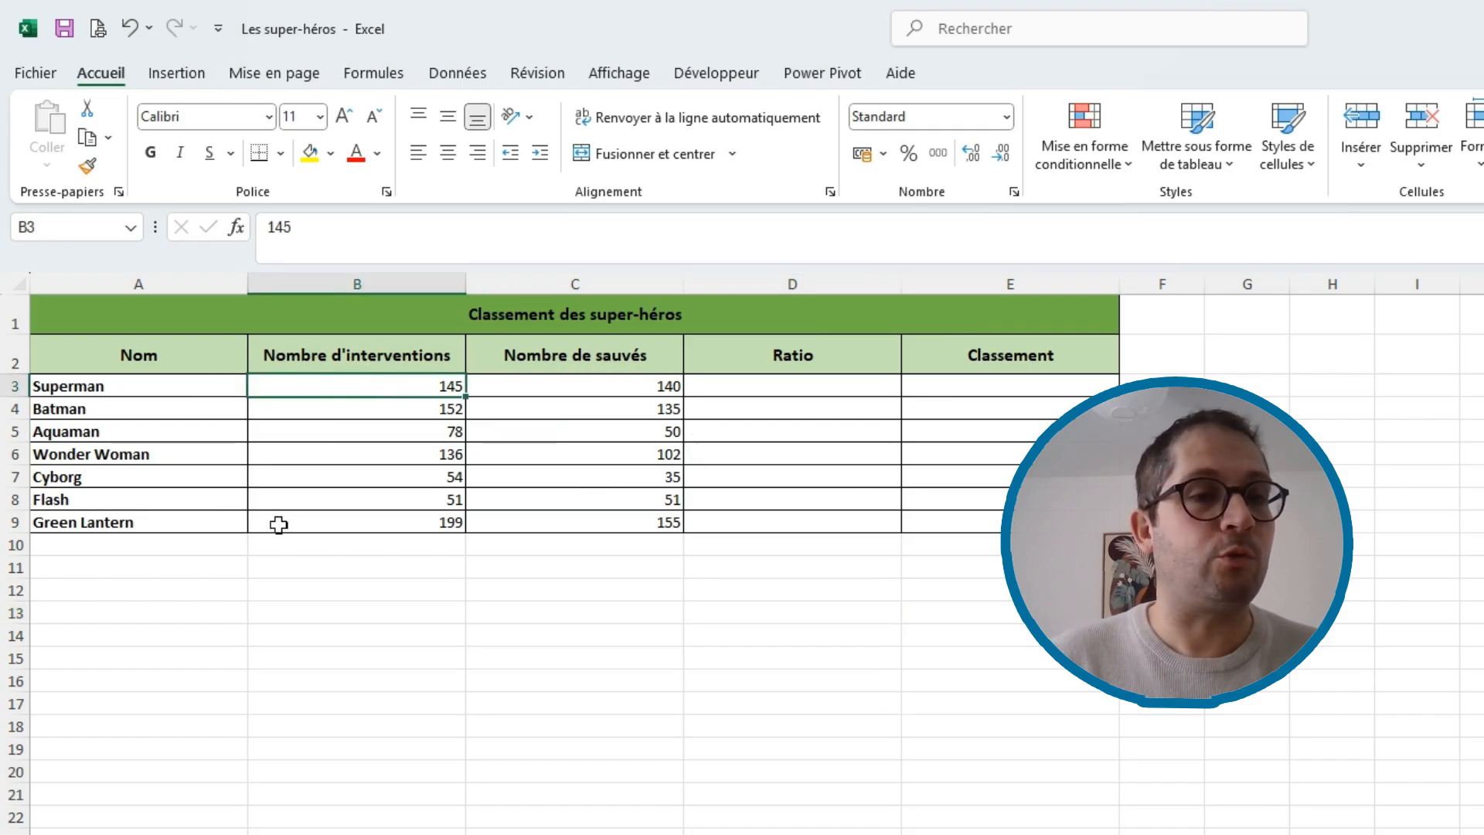
{"action": "left_click", "coordinate": [615, 392]}
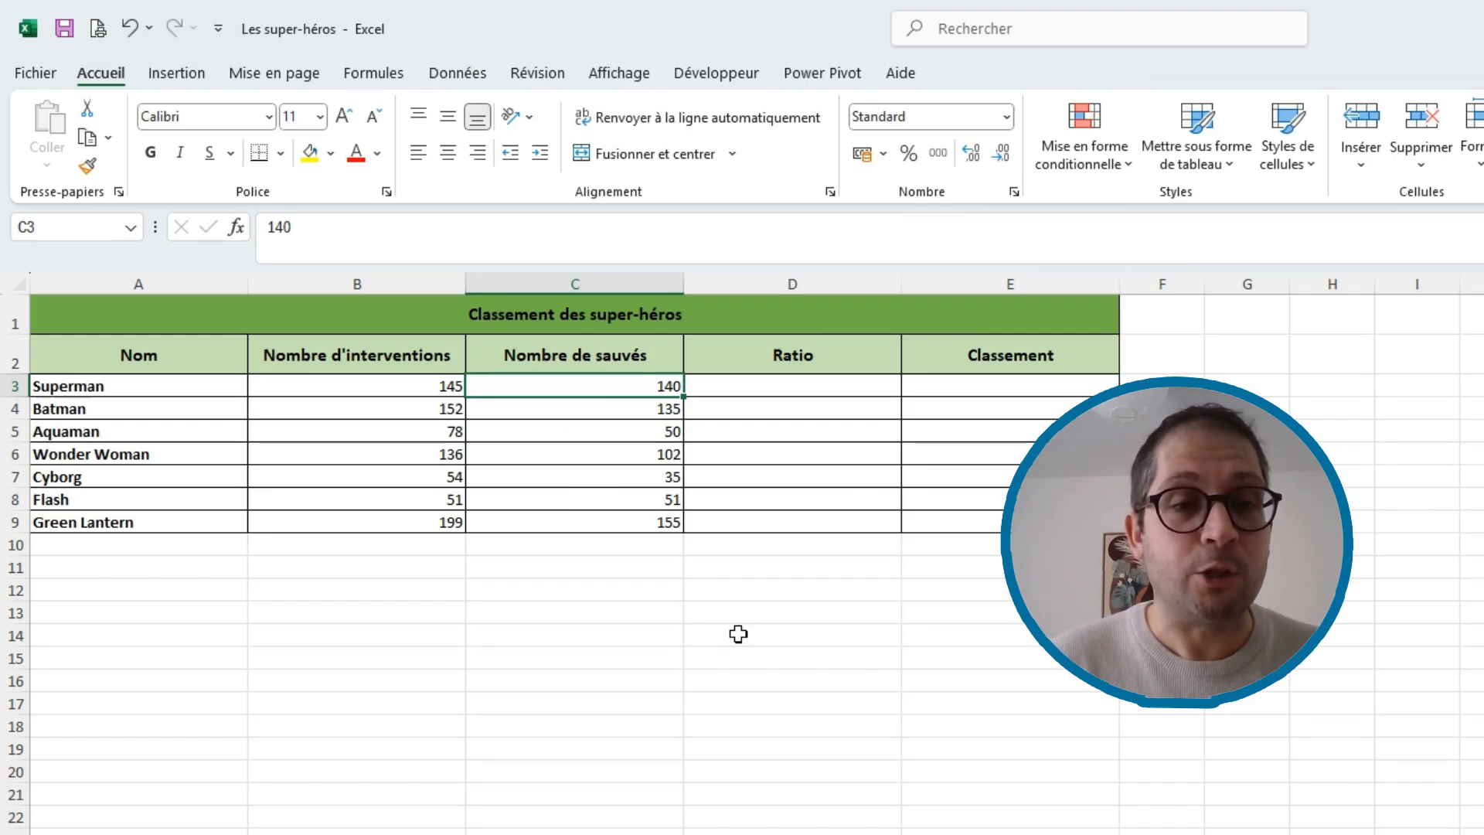
{"action": "key", "text": "Left"}
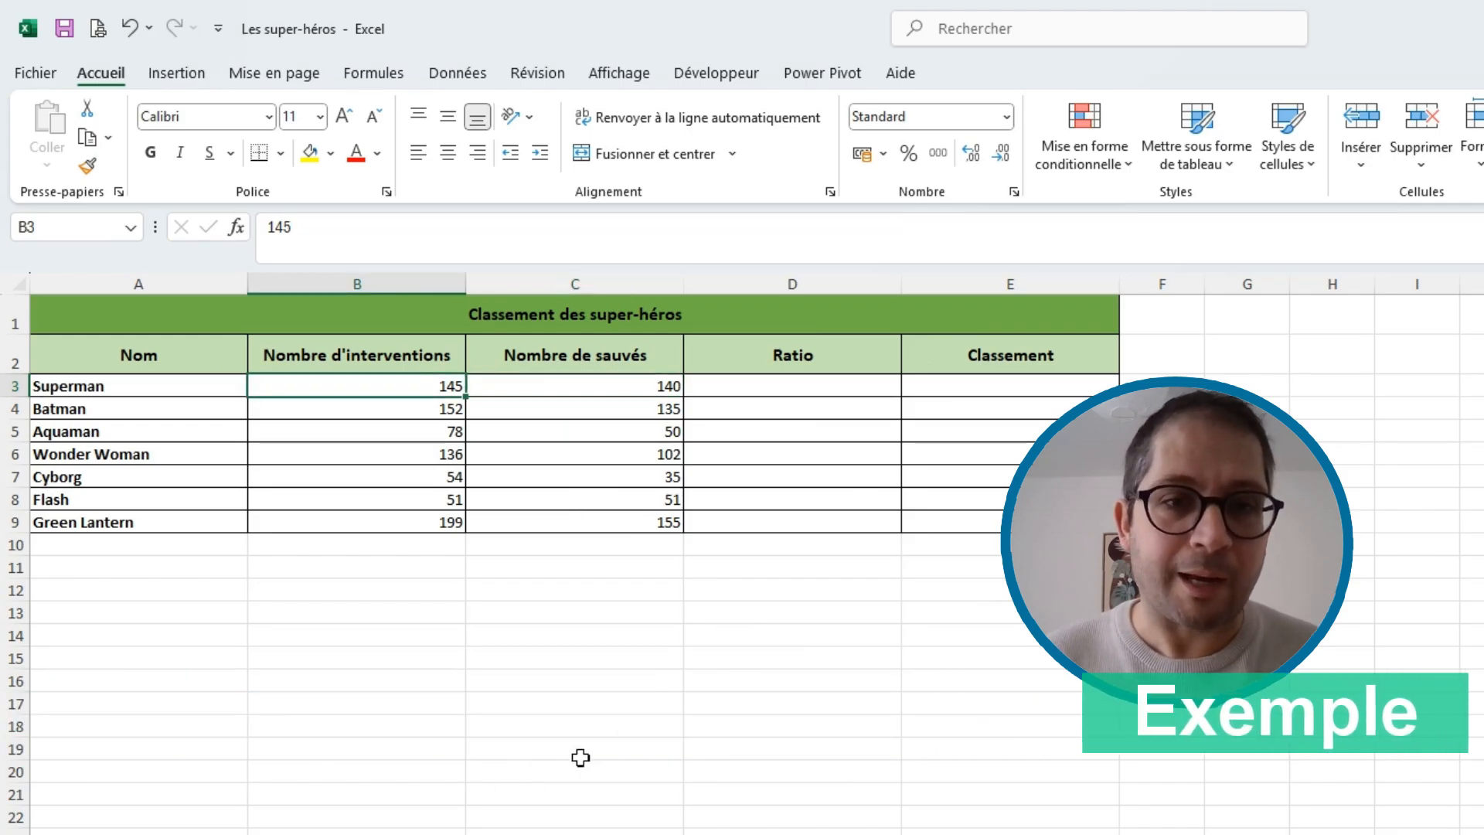
Step: Calculate Superman's ratio in cell D3 by dividing the number saved by the number of interventions, using =C3/B3
{"action": "double_click", "coordinate": [811, 384]}
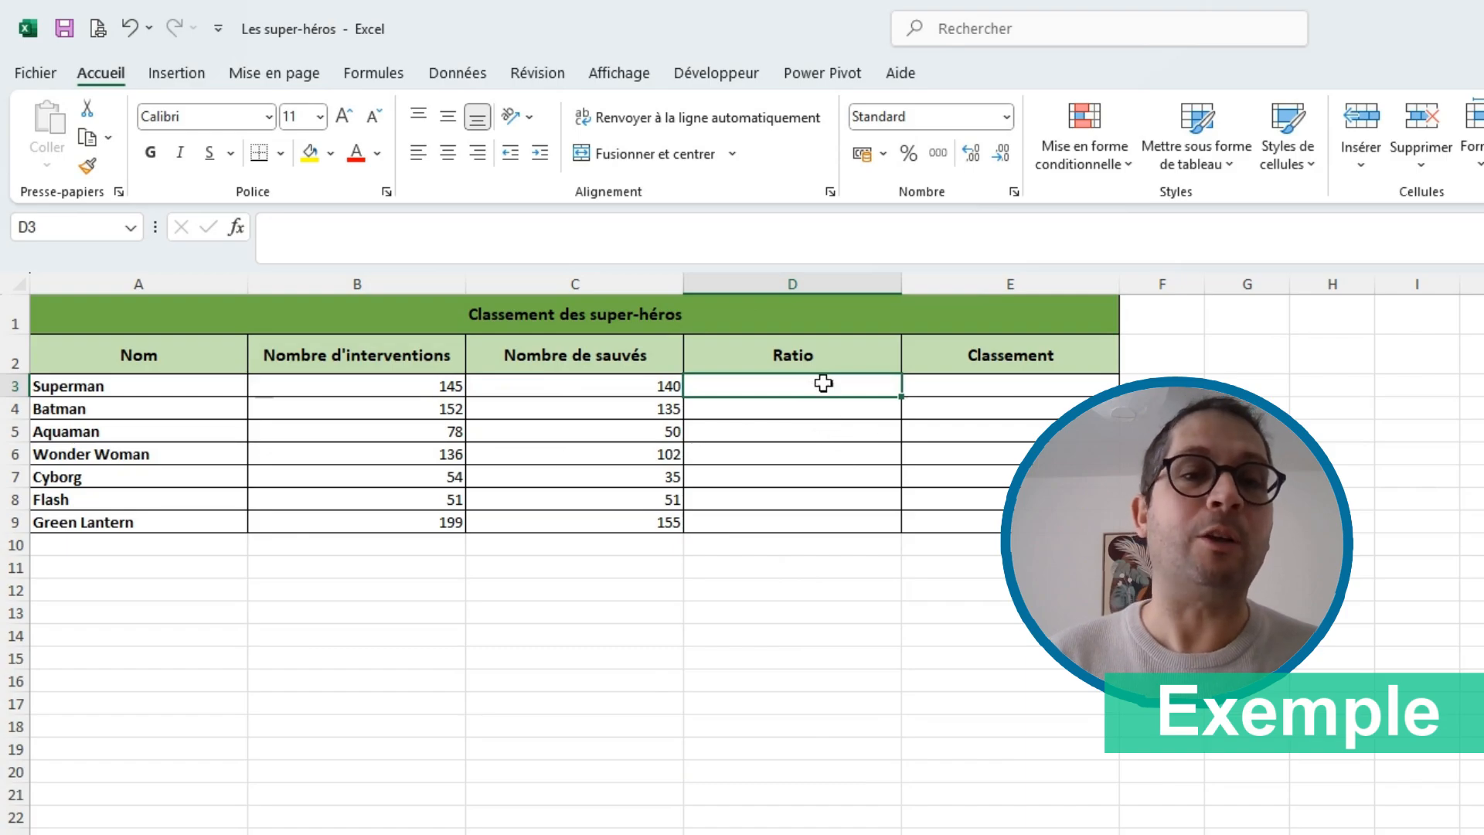
{"action": "type", "text": "="}
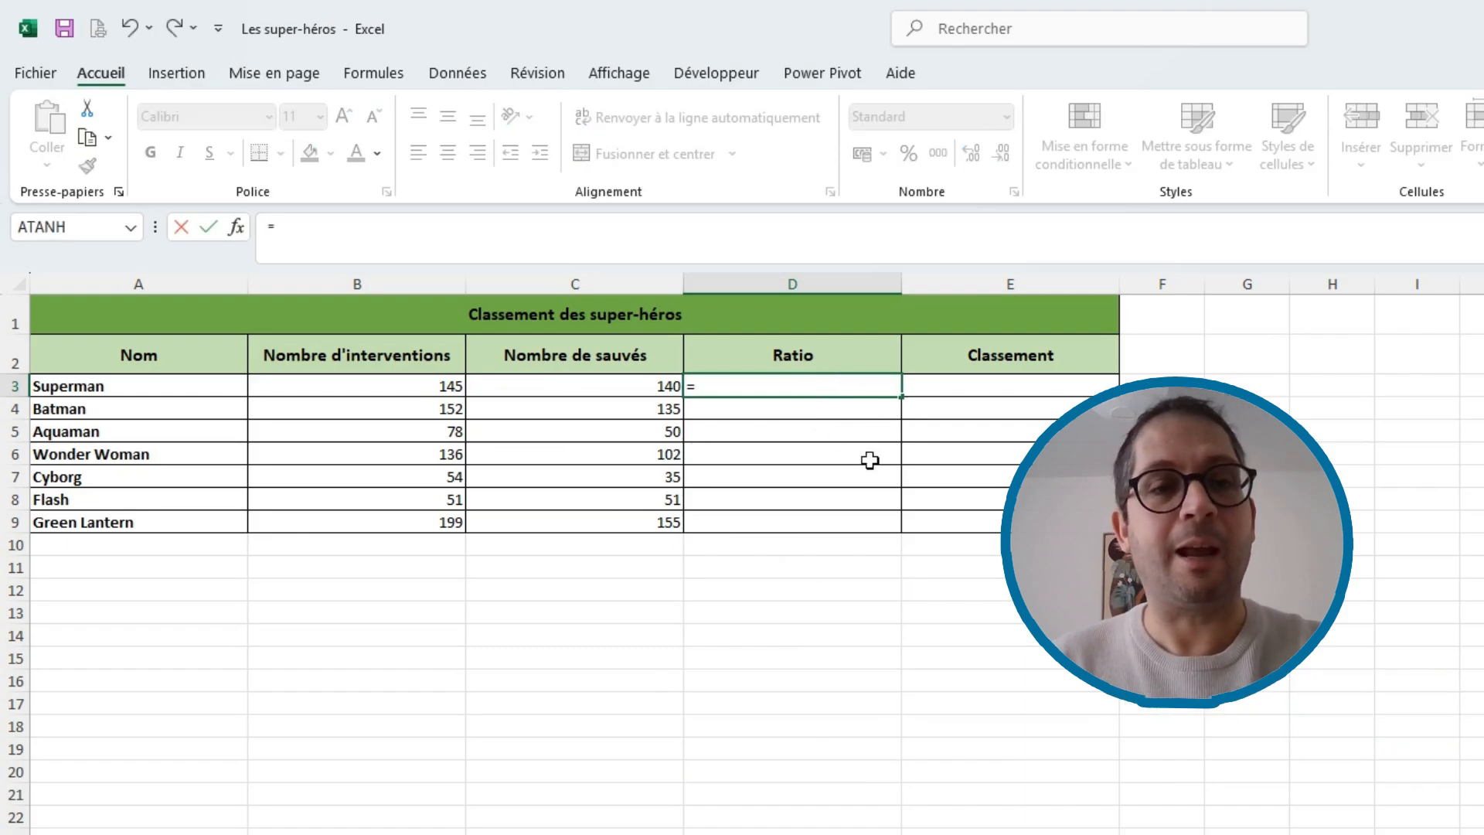
{"action": "left_click", "coordinate": [648, 387]}
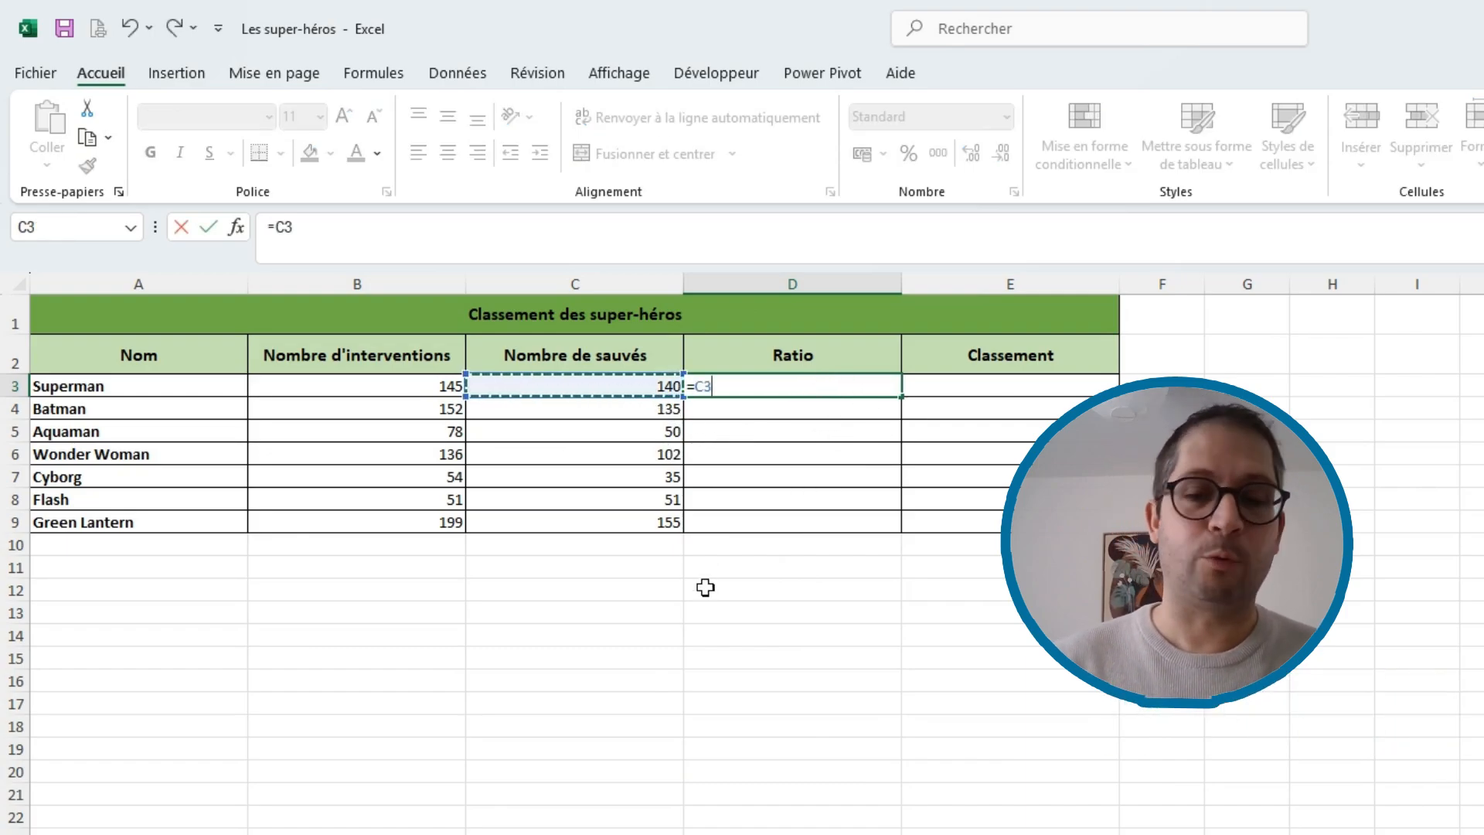
{"action": "type", "text": "/"}
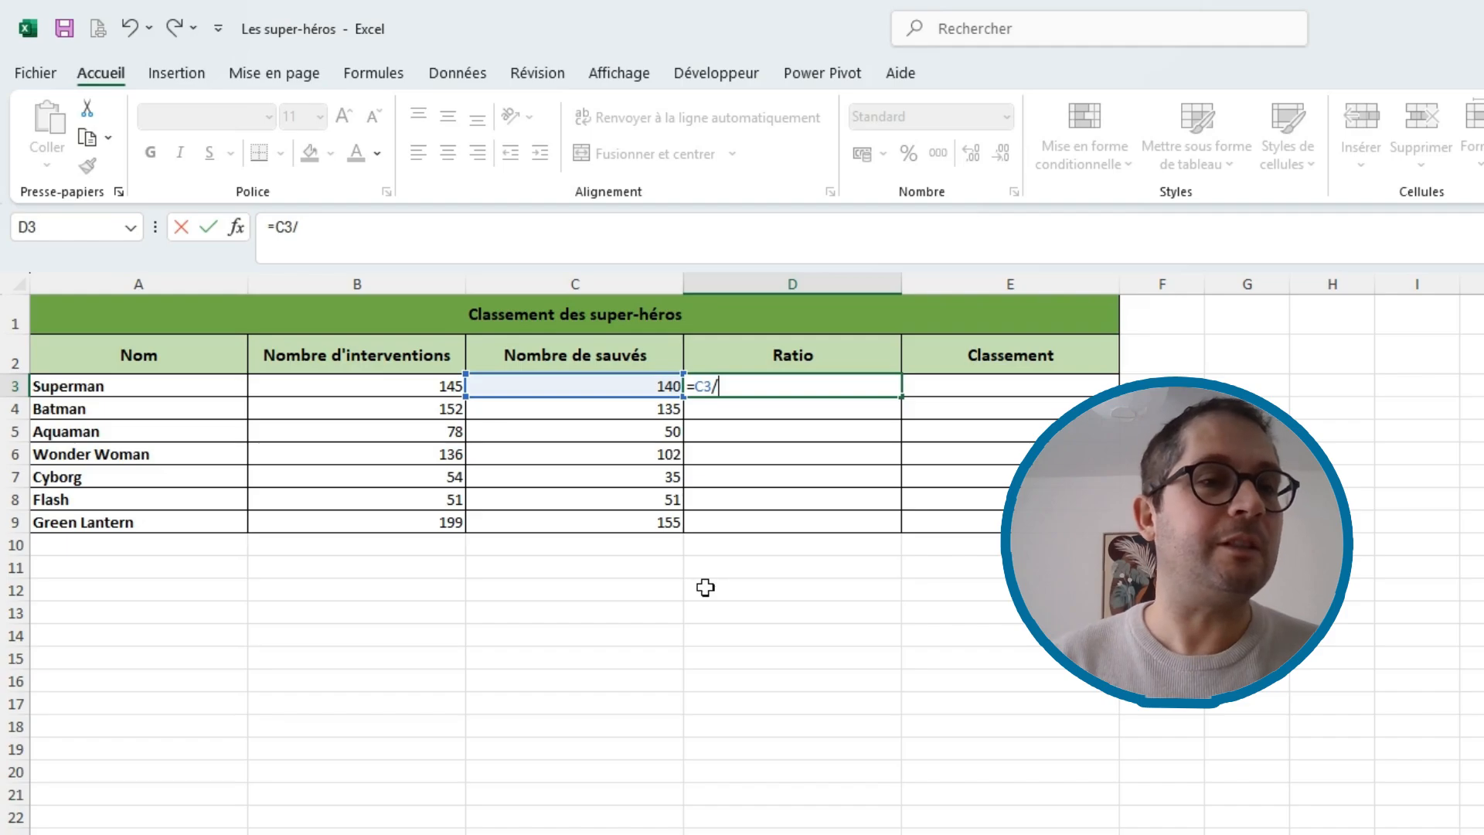
{"action": "left_click", "coordinate": [446, 386]}
{"action": "key", "text": "Return"}
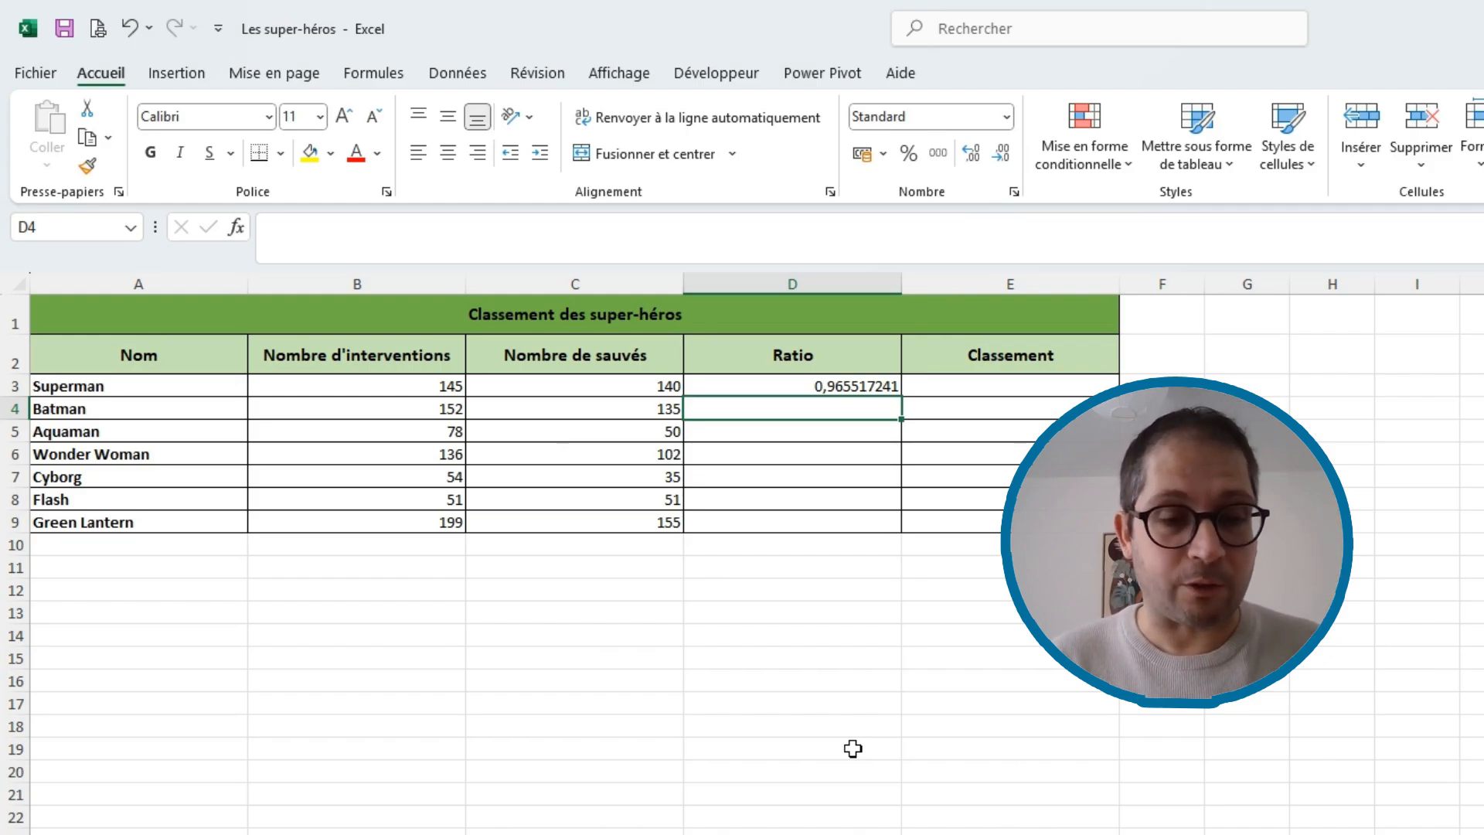
Step: Fill the ratio formula from D3 down to D9 for all the other superheroes
{"action": "left_click", "coordinate": [846, 387]}
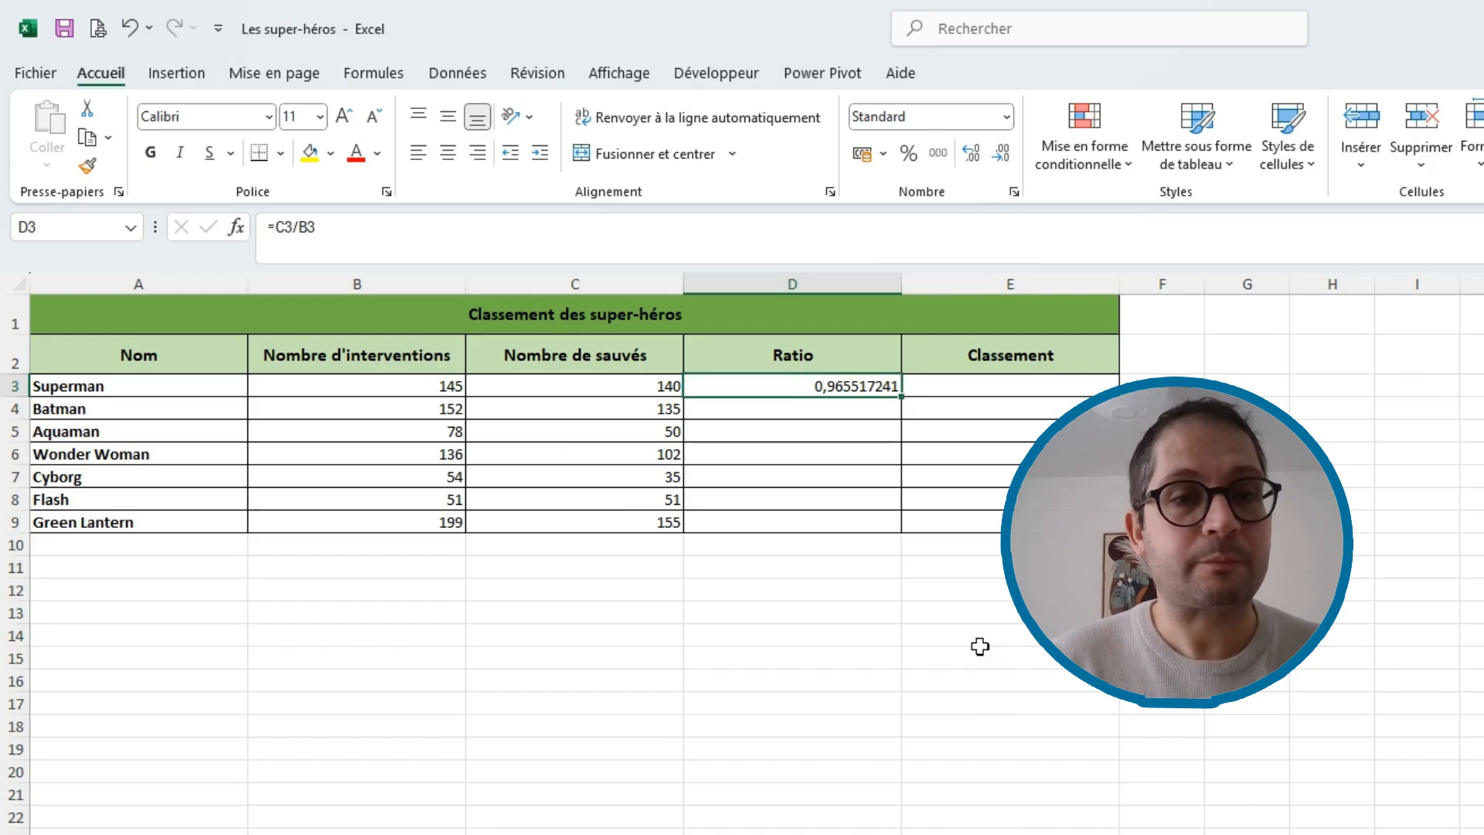
{"action": "left_click_drag", "start_coordinate": [901, 395], "coordinate": [902, 530]}
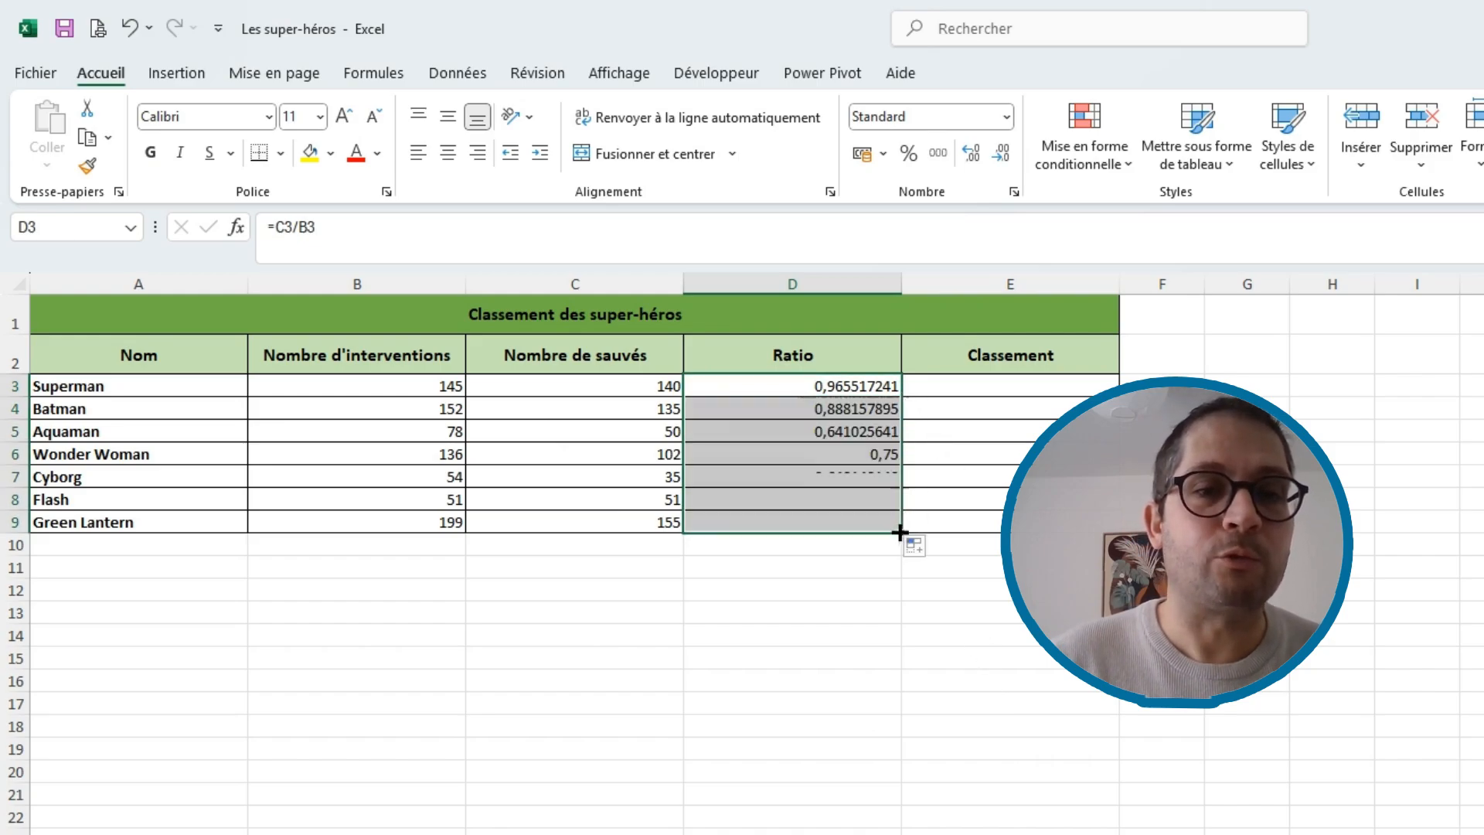
{"action": "left_click", "coordinate": [906, 677]}
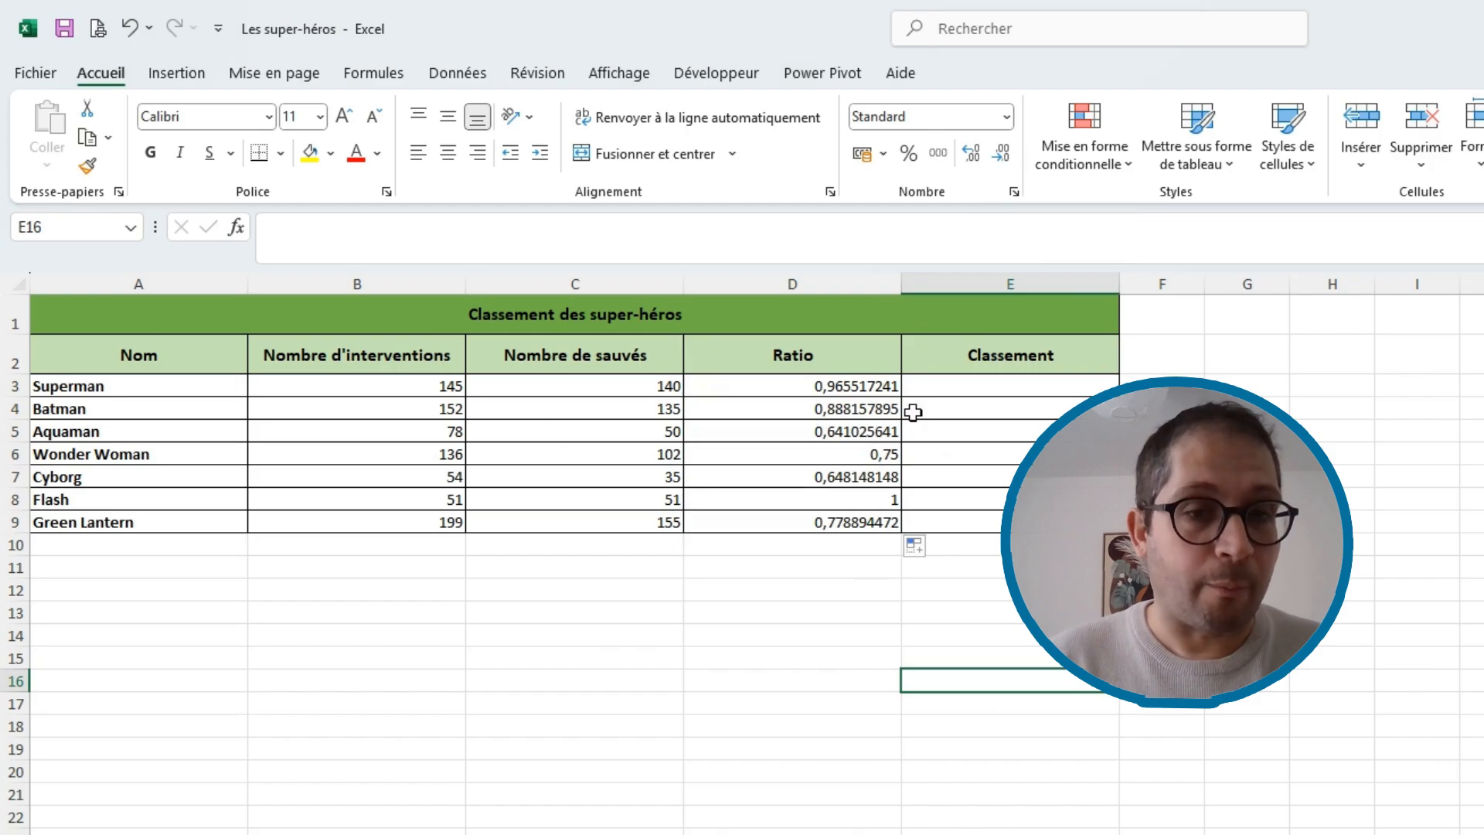
Step: Format the ratios in D3:D9 as percentages with two decimal places
{"action": "left_click_drag", "start_coordinate": [836, 391], "coordinate": [830, 519]}
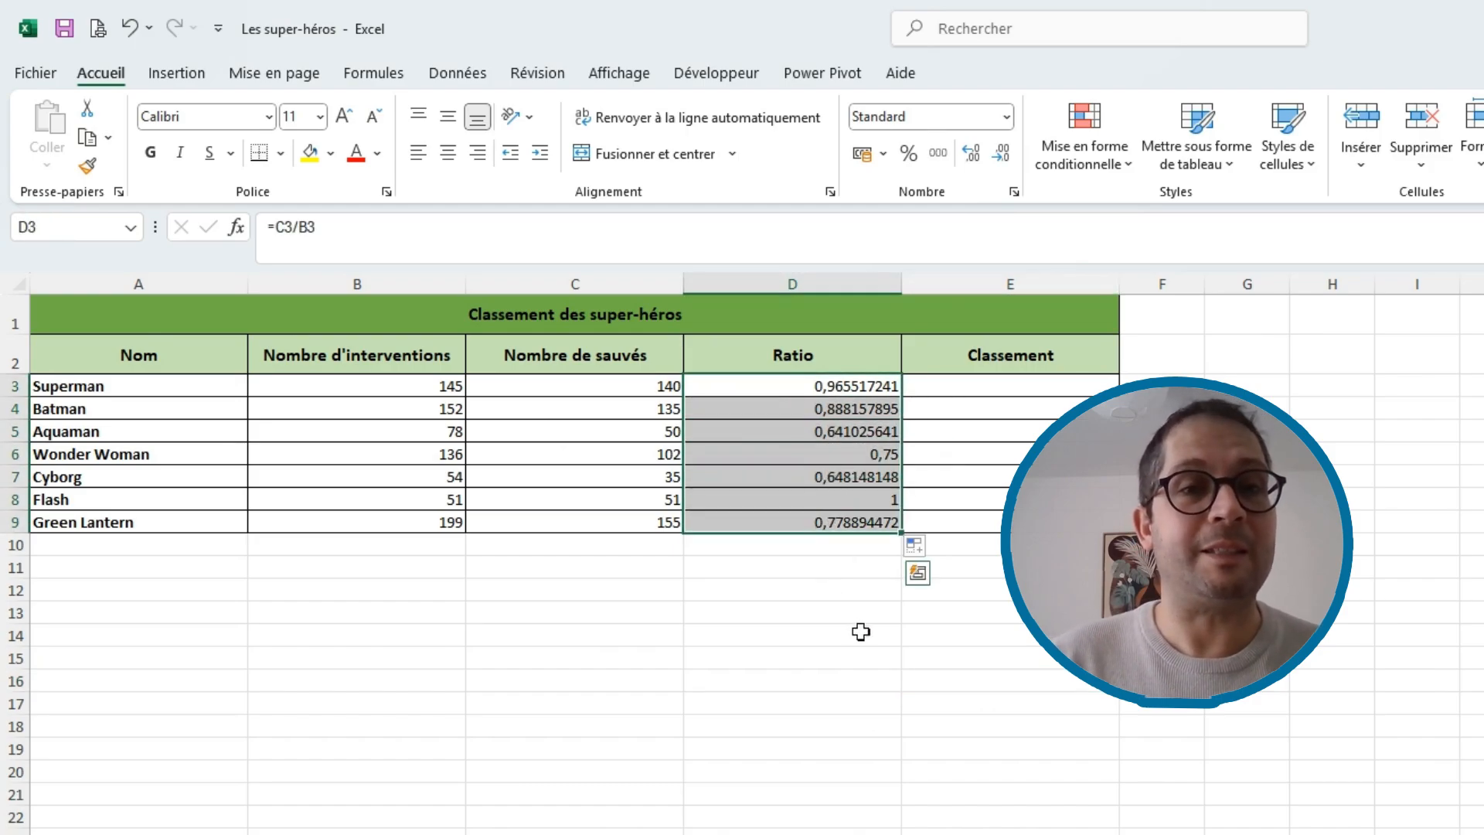
{"action": "left_click", "coordinate": [907, 151]}
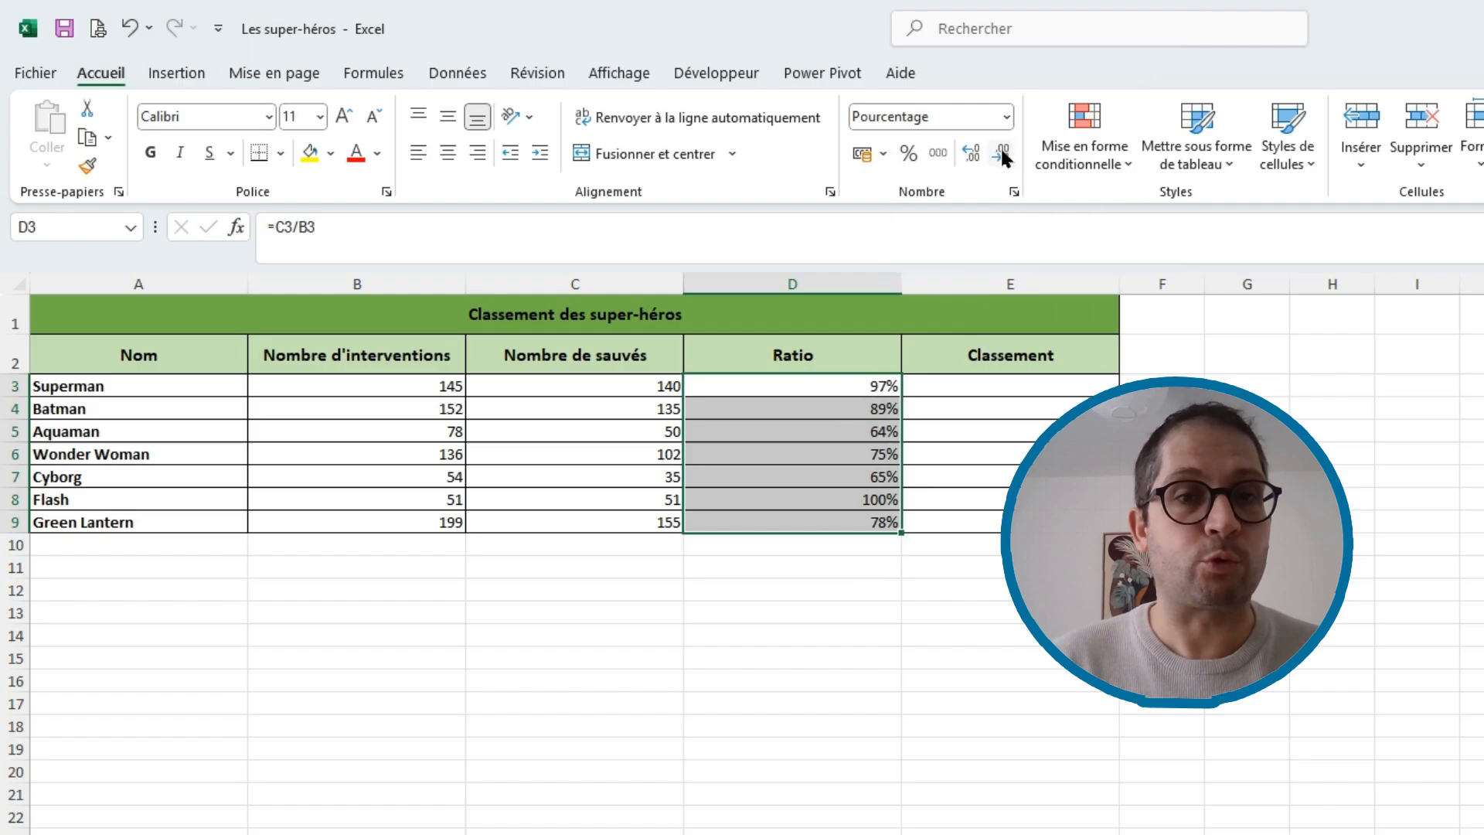
{"action": "left_click", "coordinate": [974, 152]}
{"action": "left_click", "coordinate": [974, 152]}
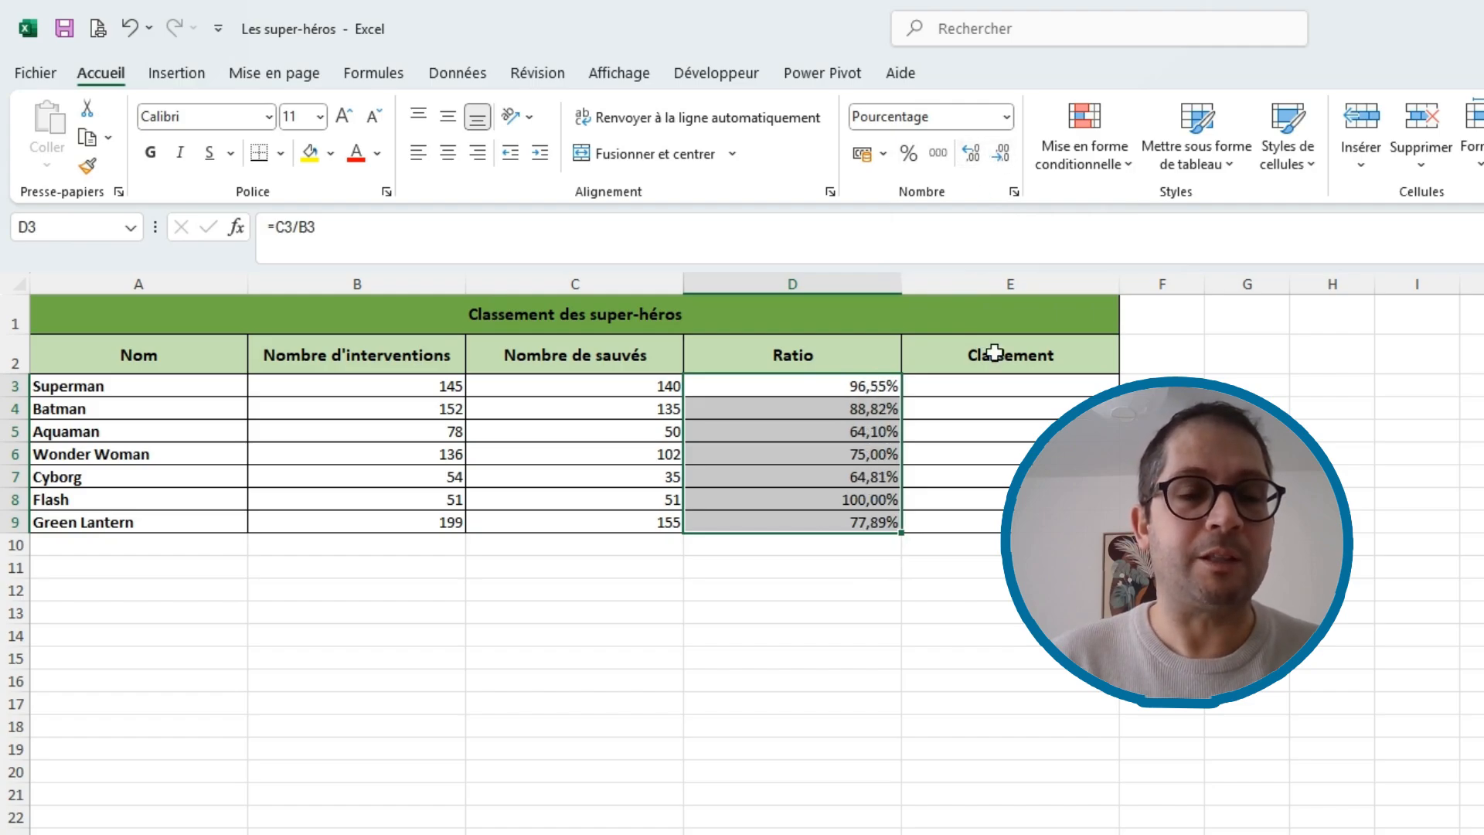
{"action": "left_click", "coordinate": [1005, 638]}
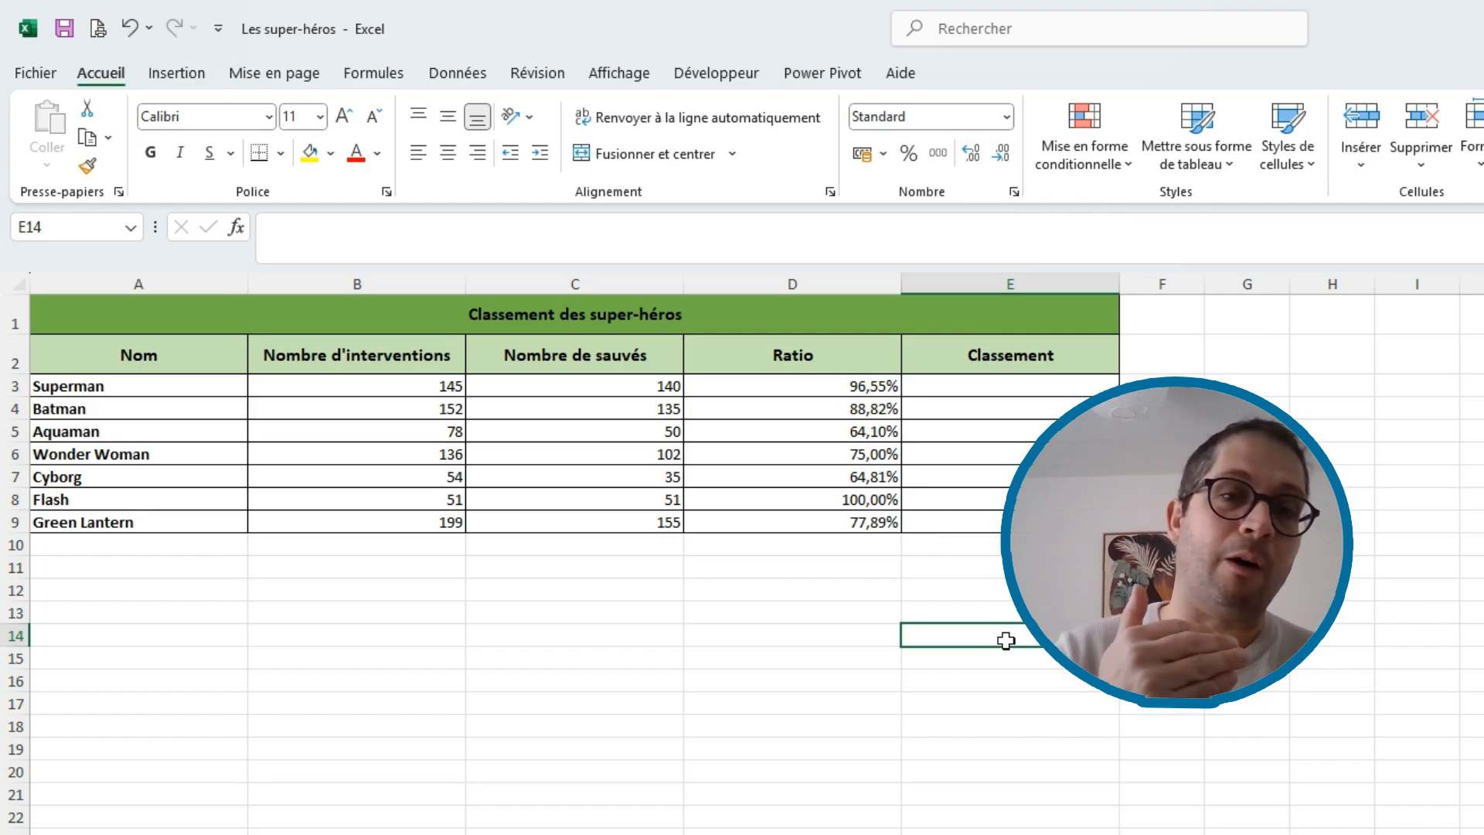
{"action": "left_click", "coordinate": [869, 382]}
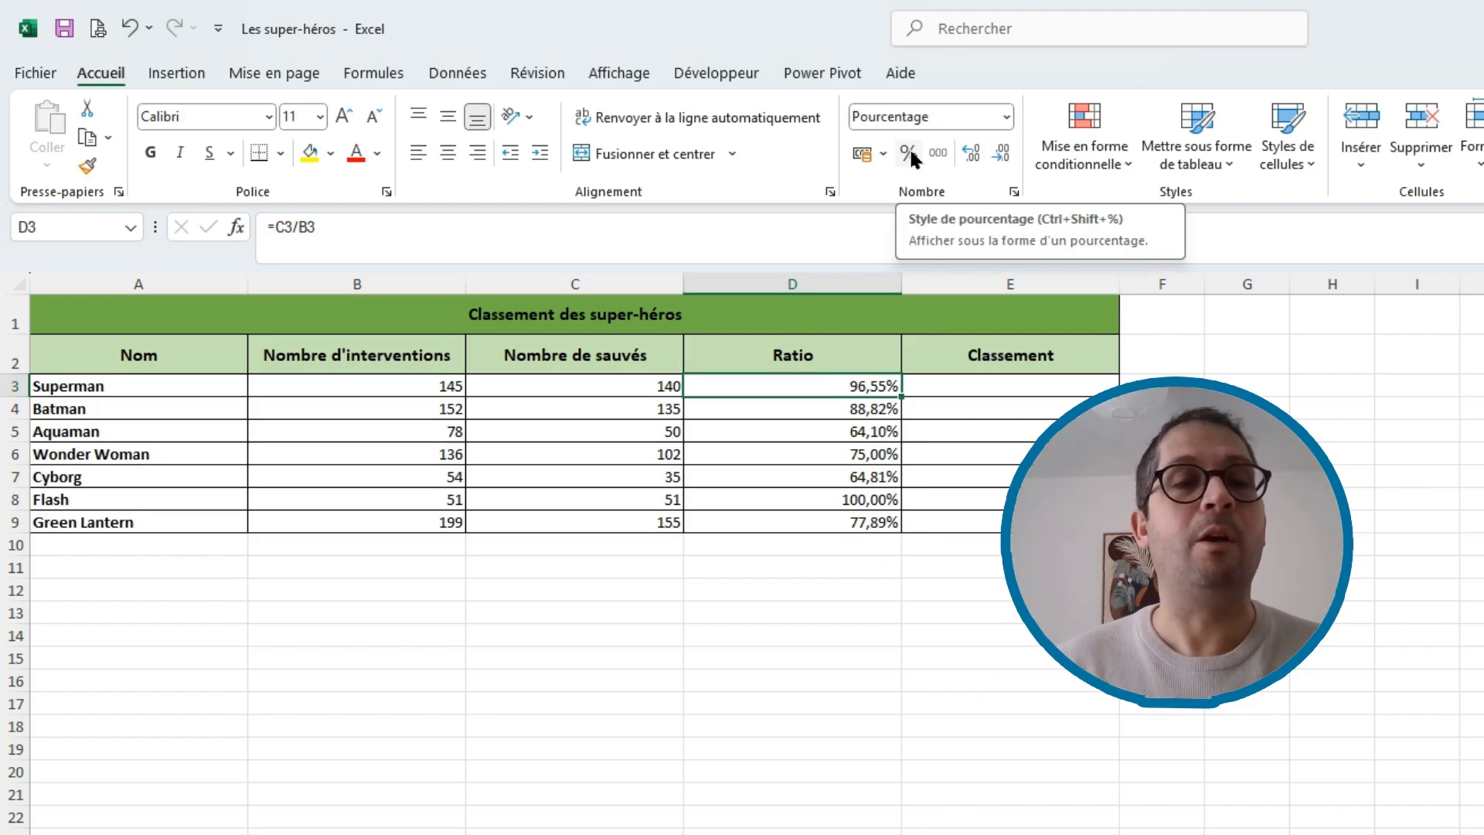
{"action": "left_click", "coordinate": [881, 611]}
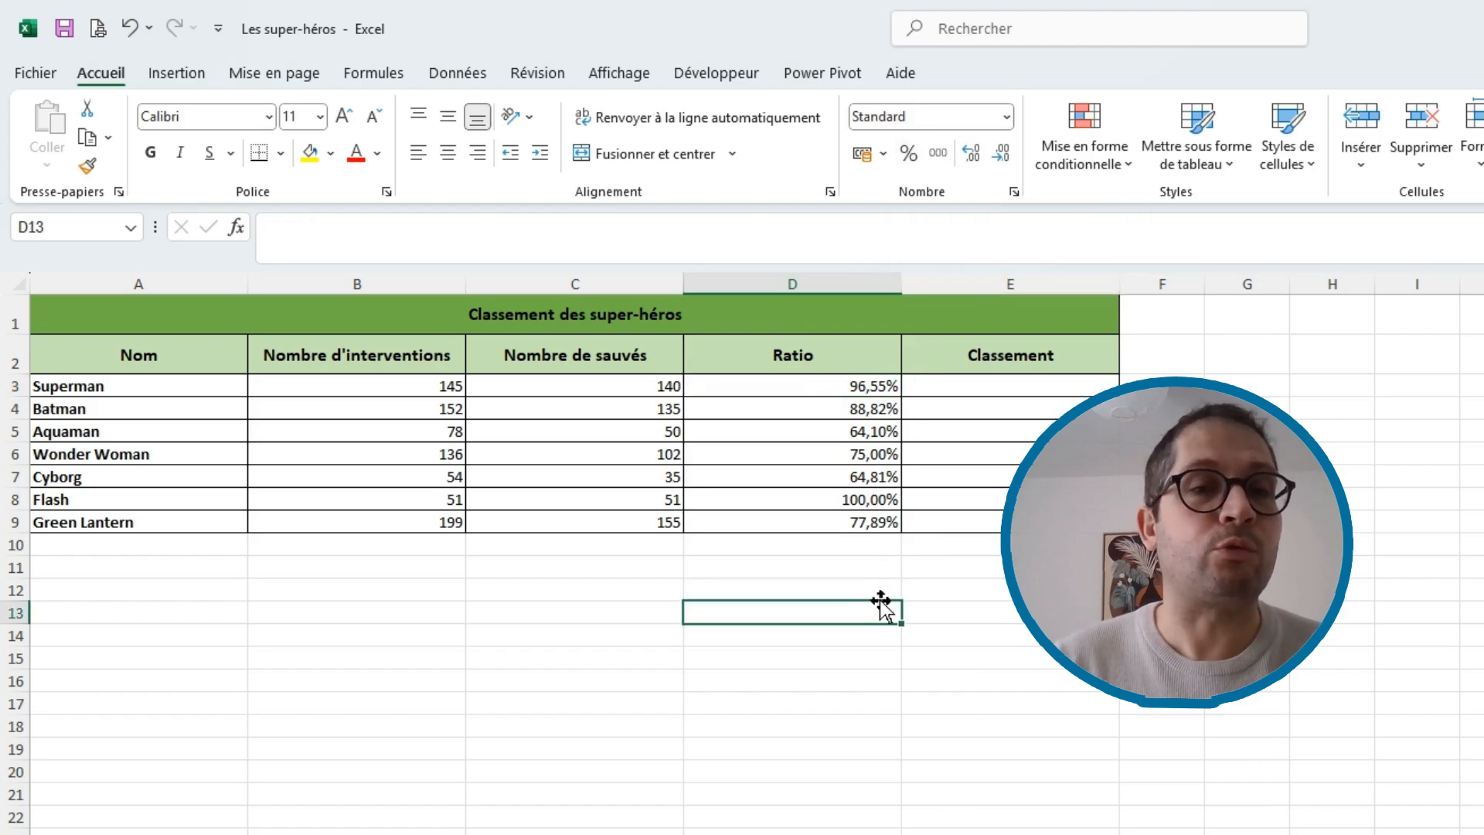
{"action": "left_click", "coordinate": [865, 393]}
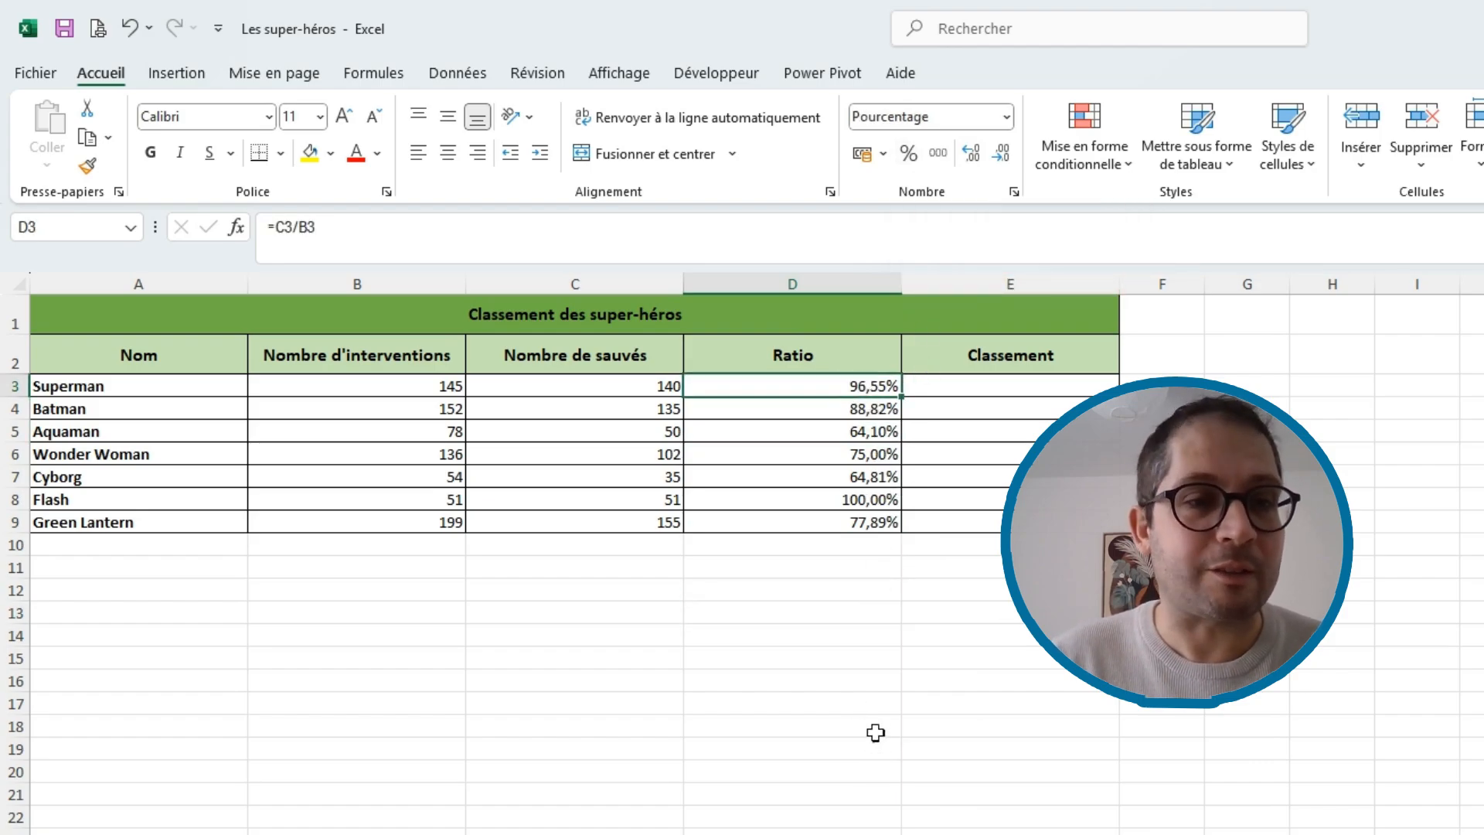
{"action": "left_click", "coordinate": [863, 479]}
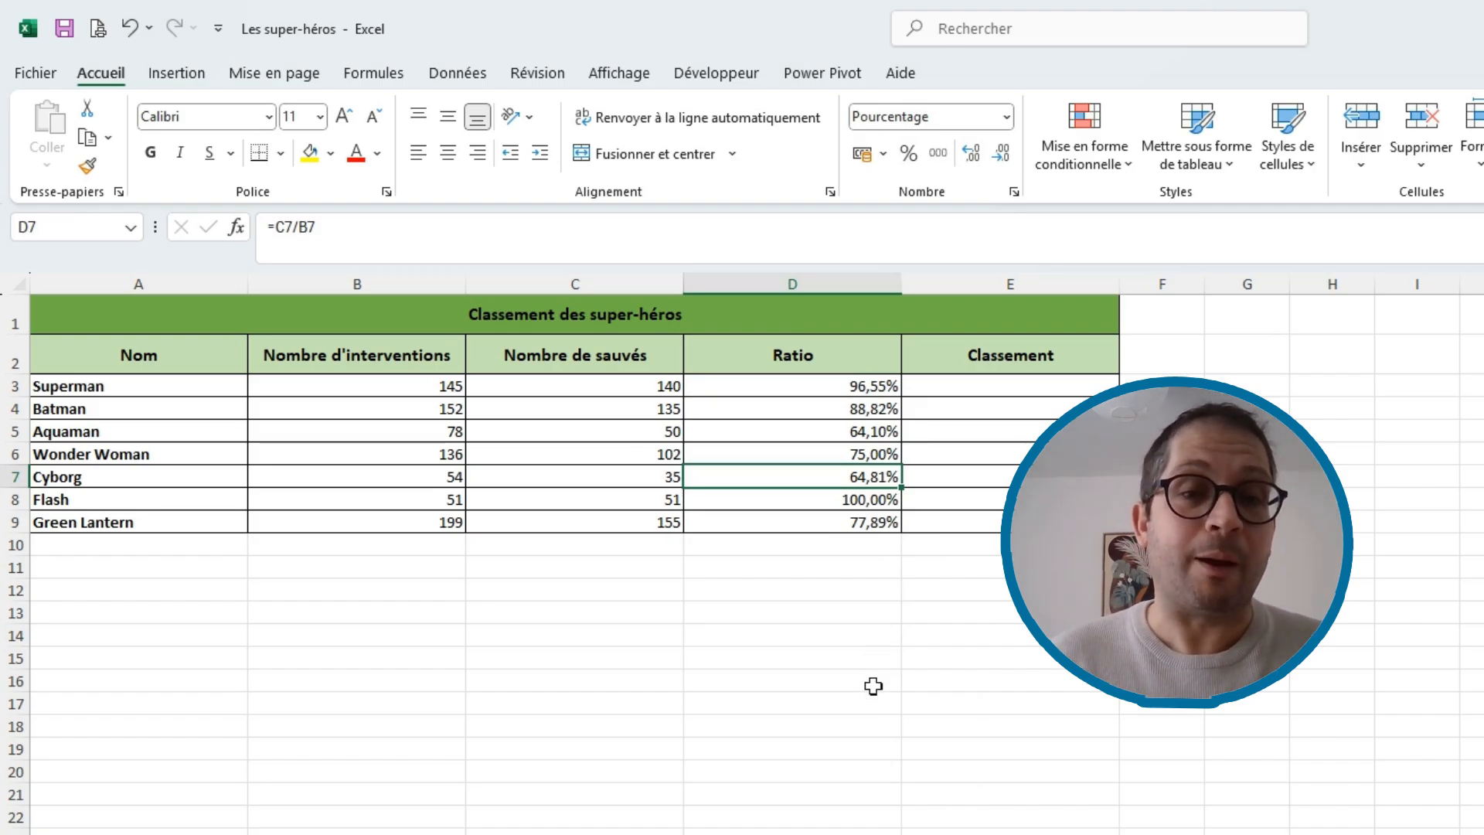
{"action": "left_click", "coordinate": [956, 605]}
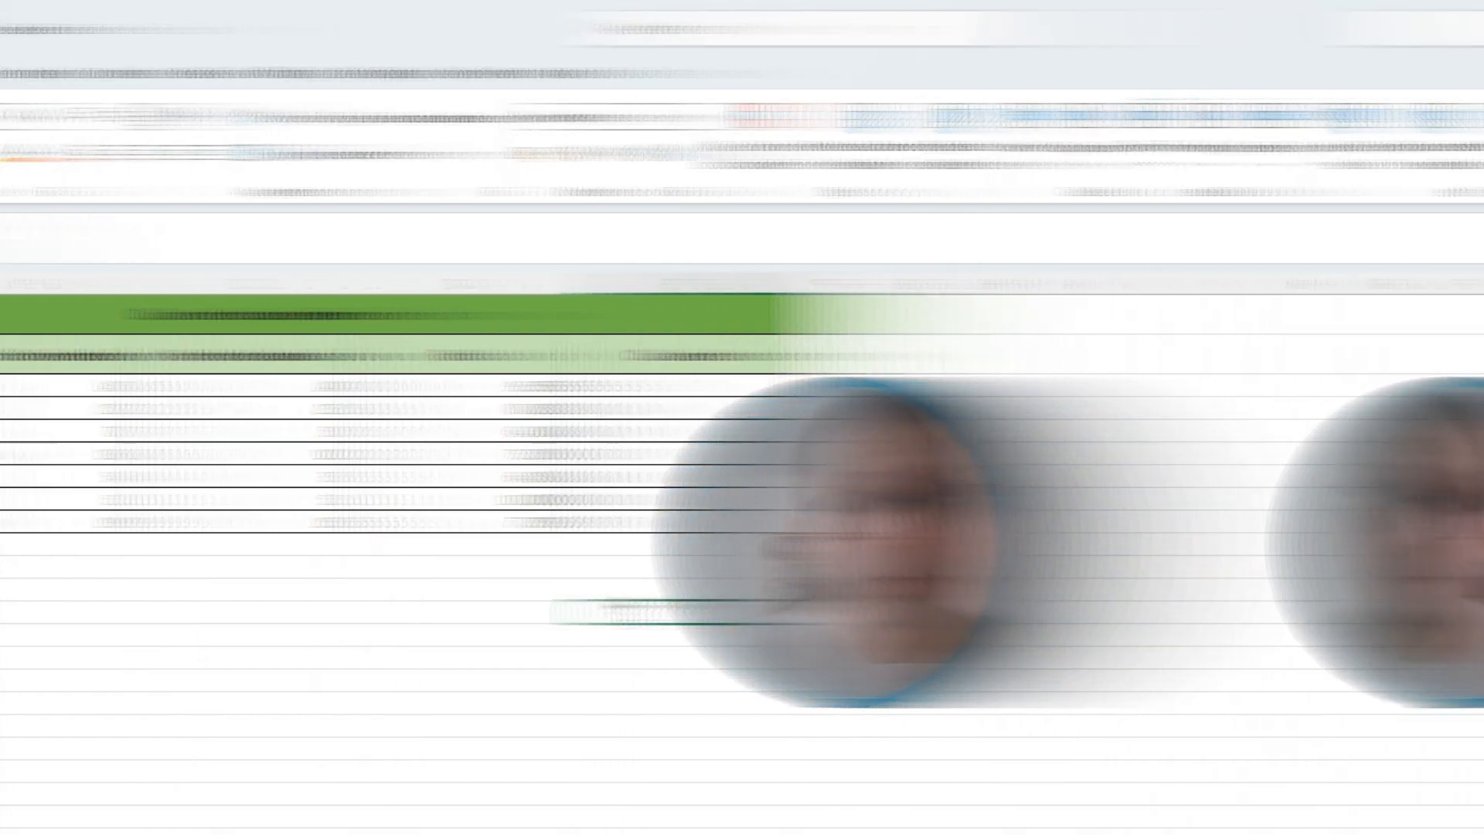